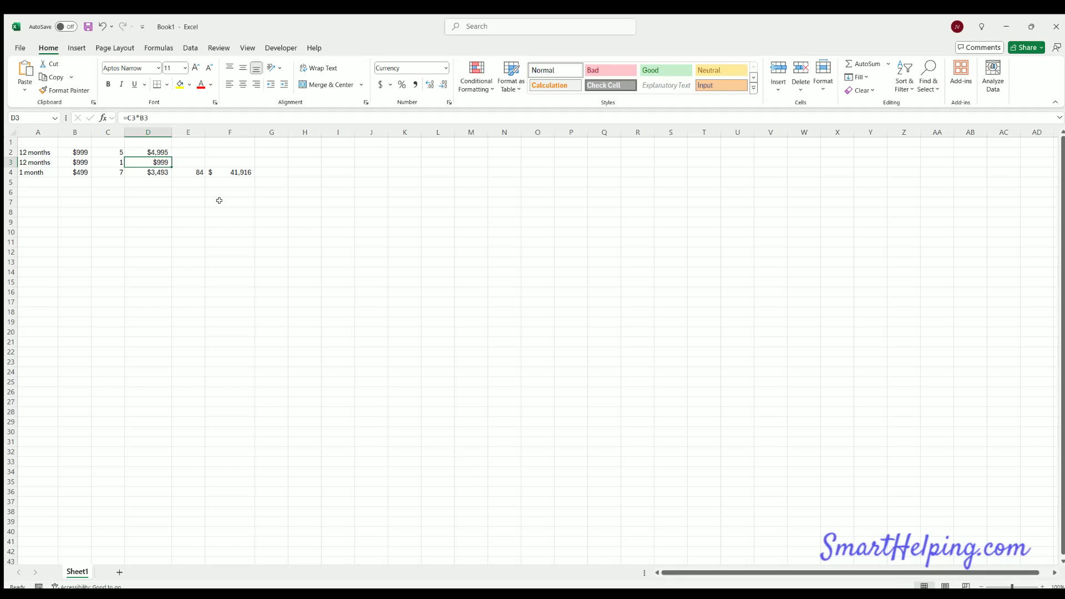
Insert a blank row above row 1 so the bundle table starts in row 3
click(228, 239)
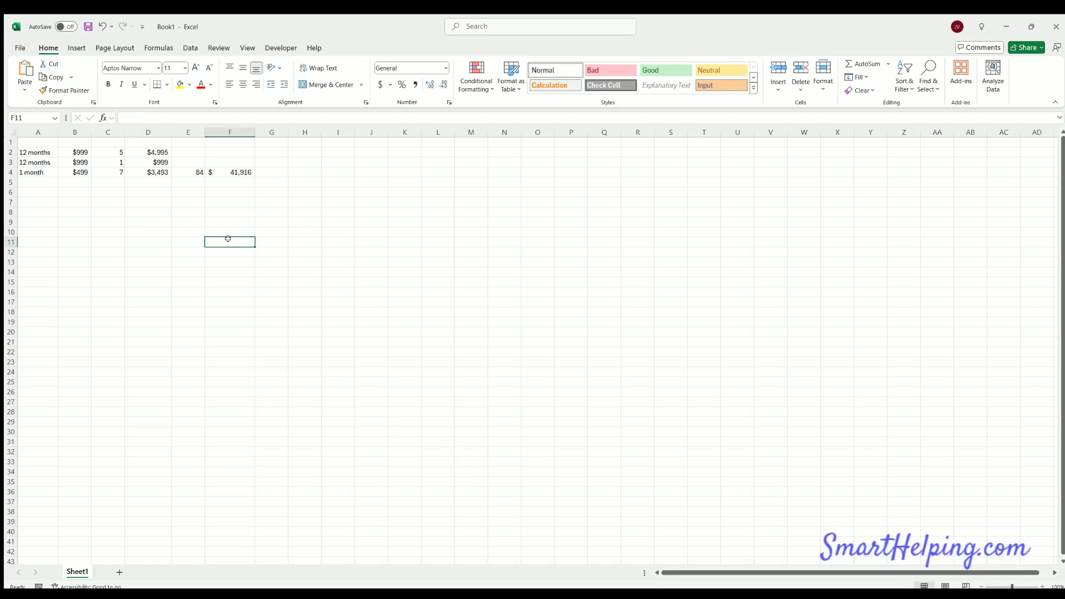
click(11, 142)
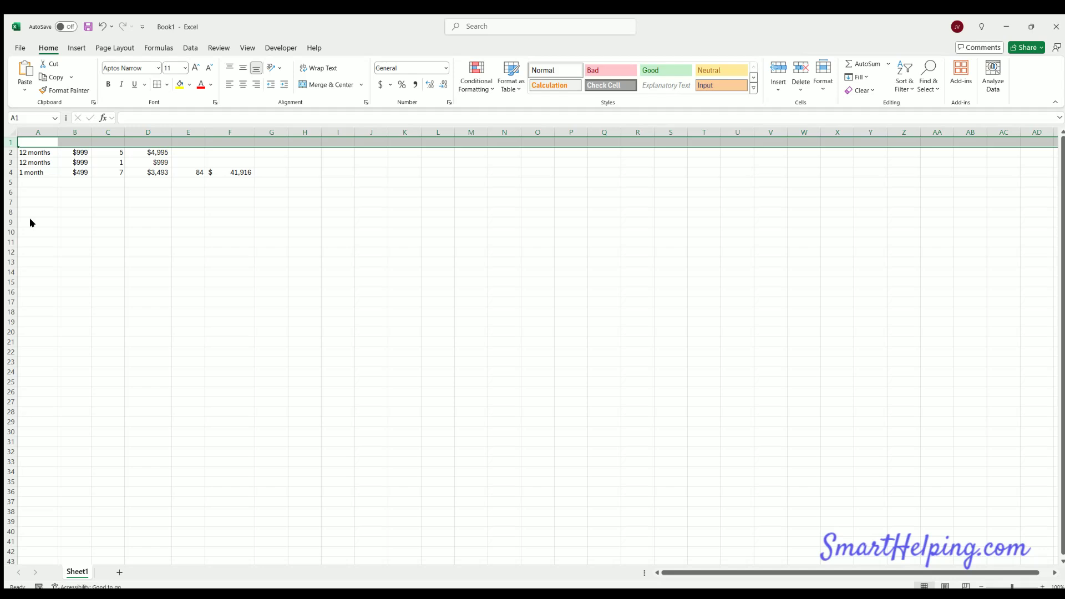
key(ctrl+shift+plus)
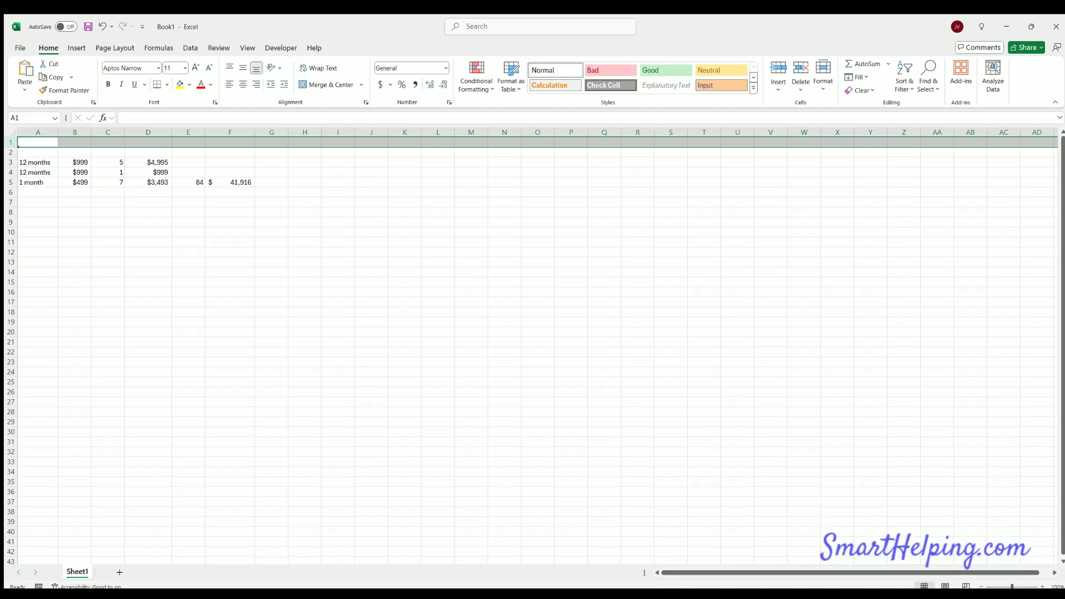
In Opera, go from the templates-by-category page back to the Super Smart Bundle page
key(alt+Tab)
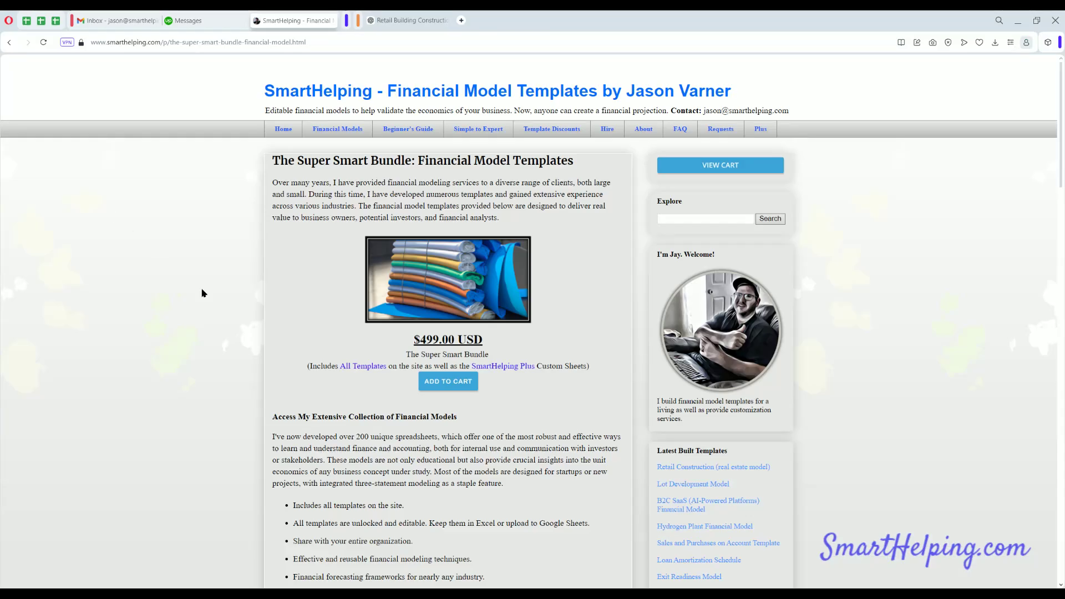
click(283, 129)
scroll(356, 314, down, 7)
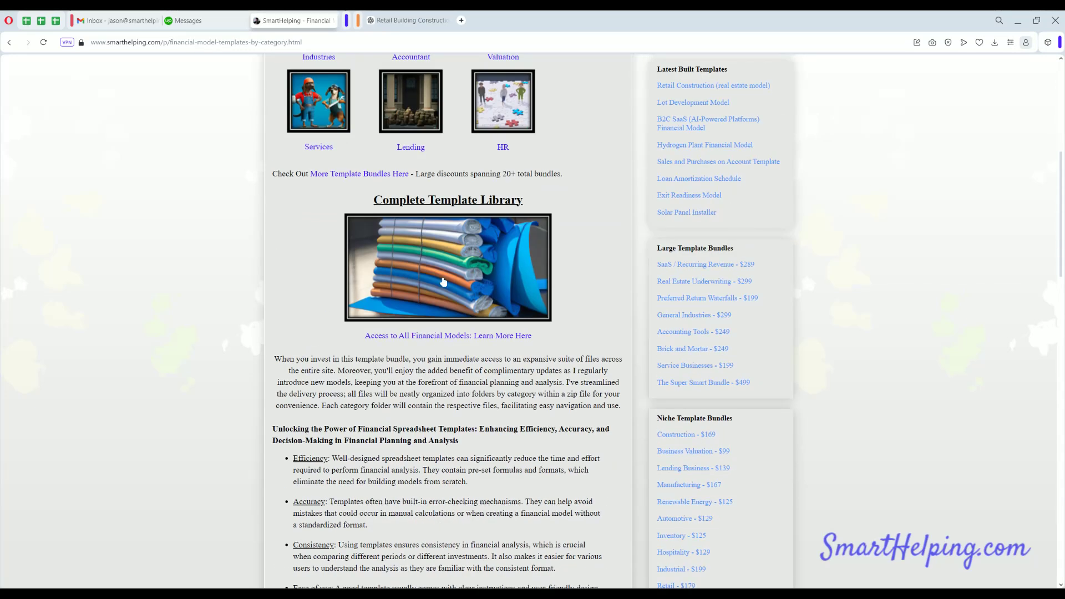
click(444, 282)
Highlight the bundle's $499.00 USD price several times to point it out
drag(414, 339, 482, 340)
click(420, 339)
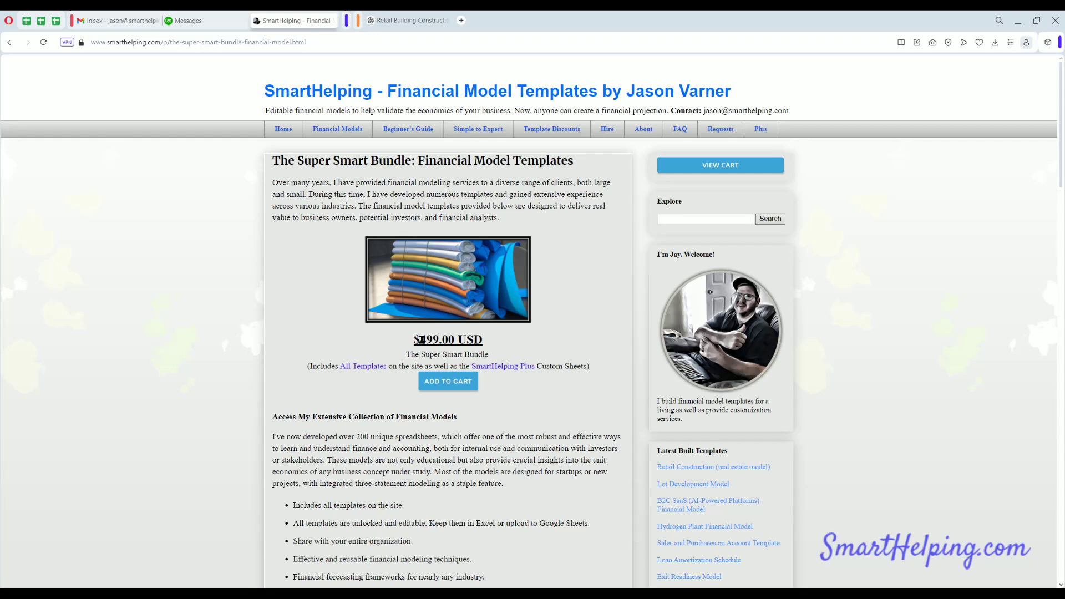
drag(420, 339, 482, 340)
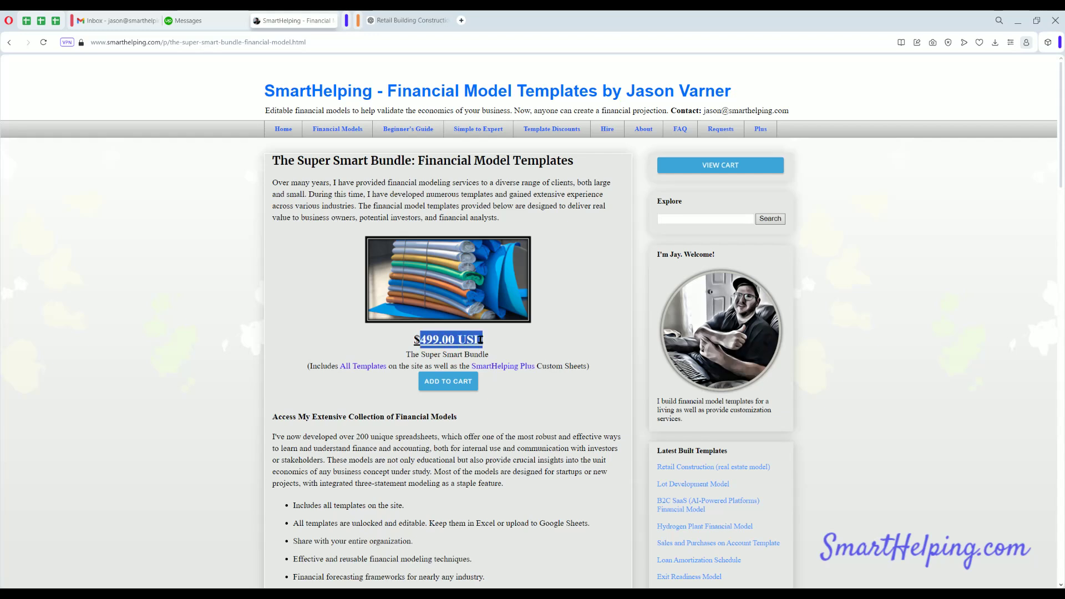
click(443, 340)
drag(415, 340, 483, 339)
click(447, 340)
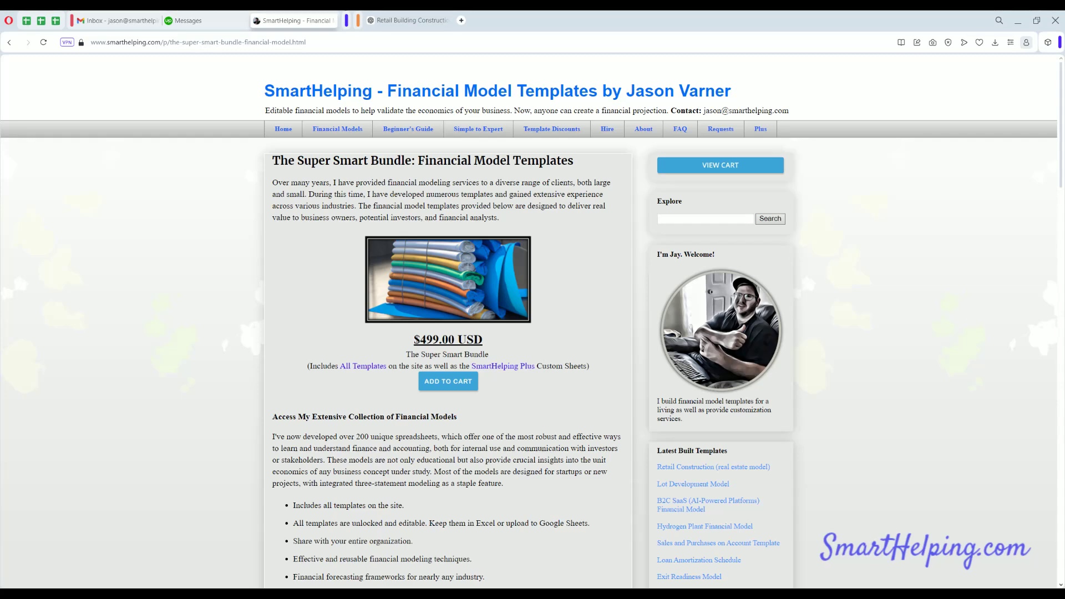
Back in Excel, review the two $999 rows, their prices and unit counts
key(alt+Tab)
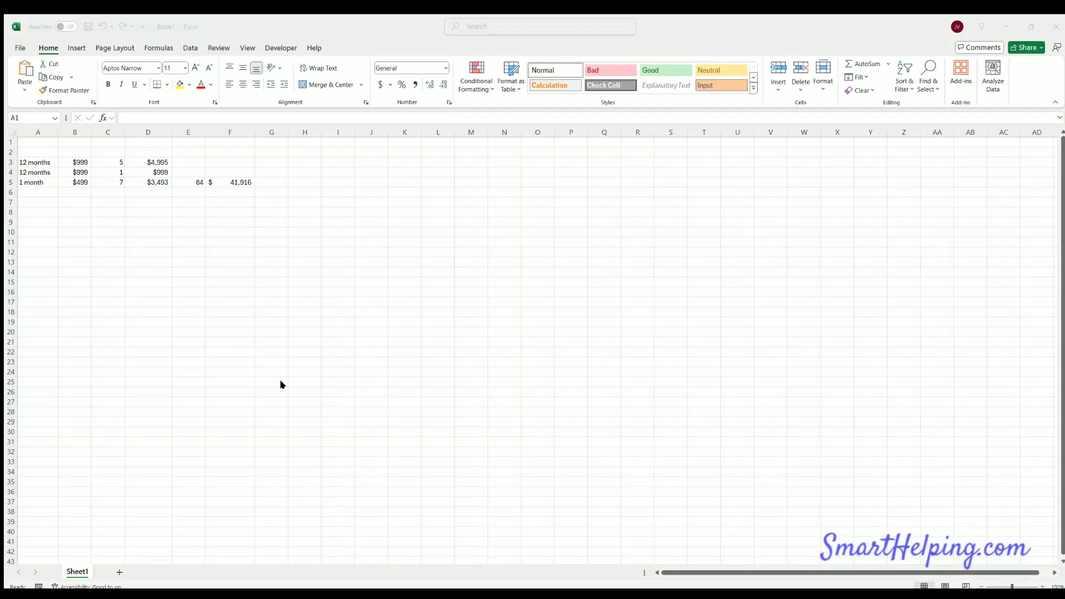
click(264, 341)
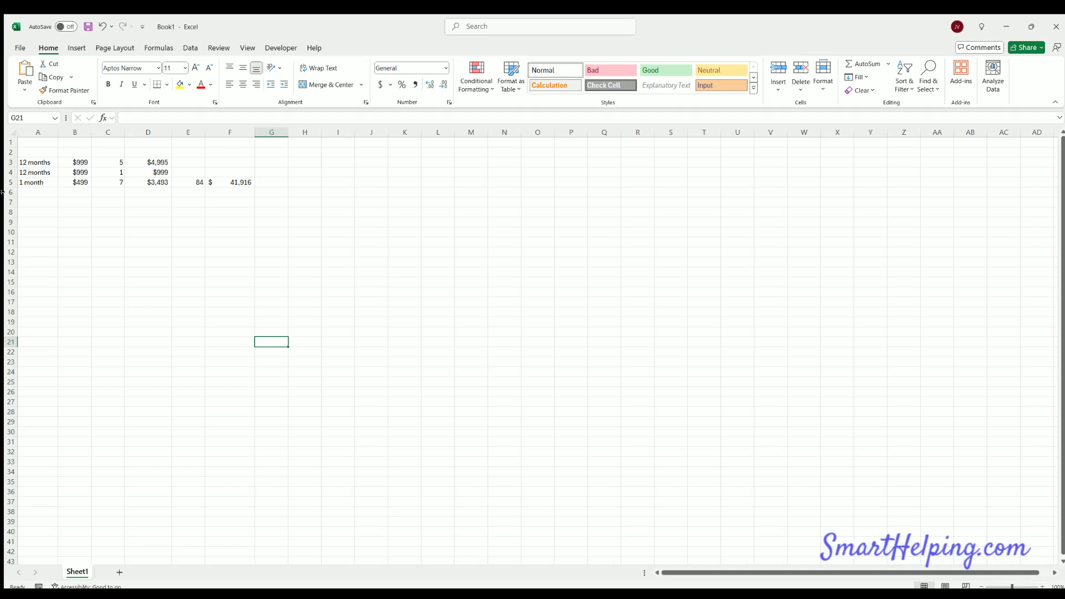
drag(29, 160, 158, 162)
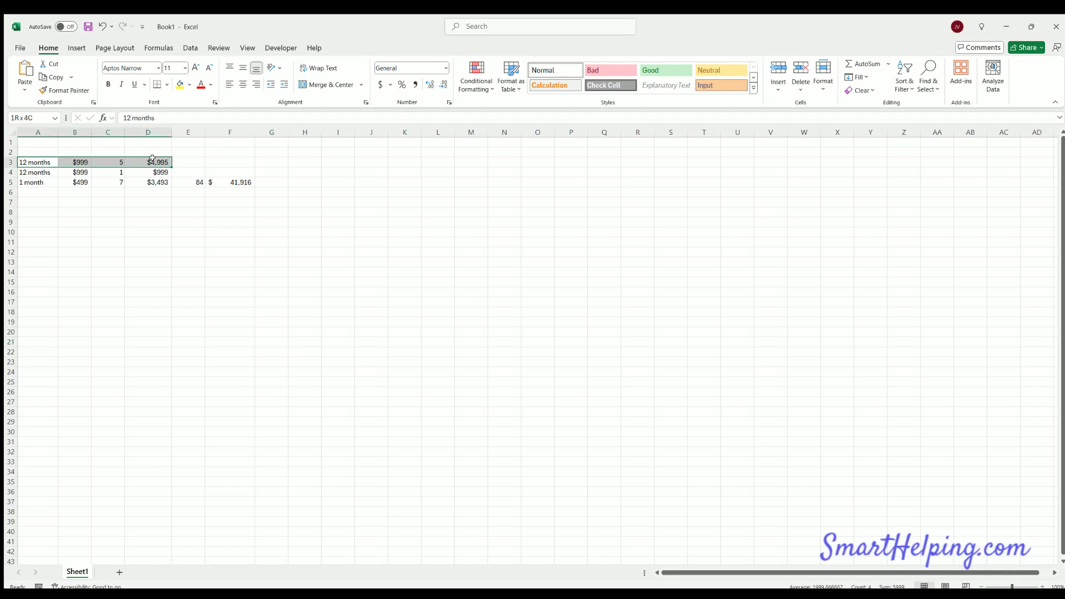
key(Right)
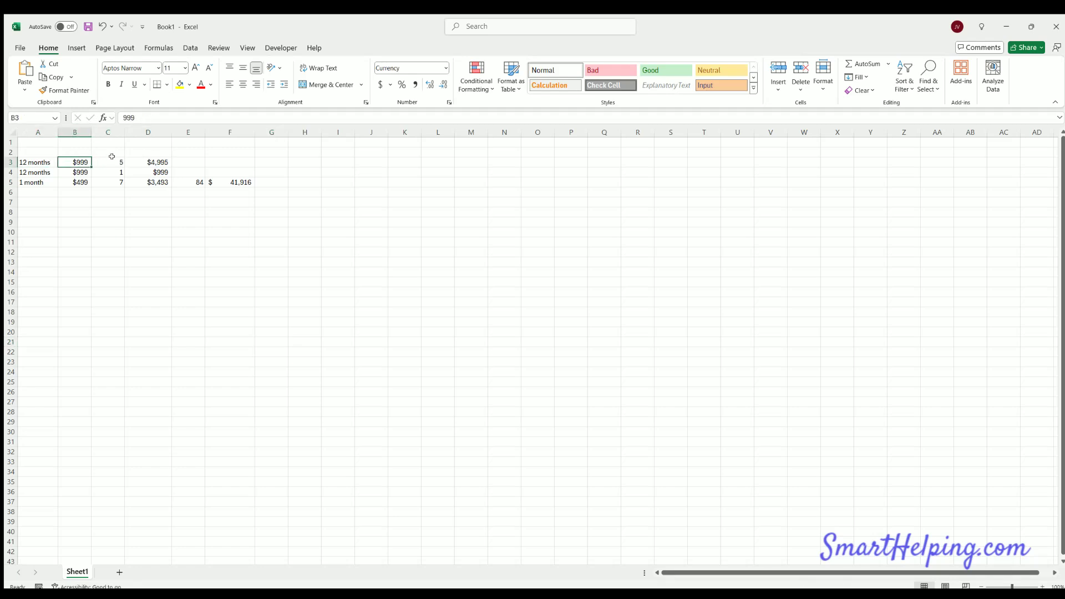
mouse_move(31, 170)
mouse_down()
mouse_move(106, 169)
mouse_move(47, 171)
mouse_up()
click(109, 168)
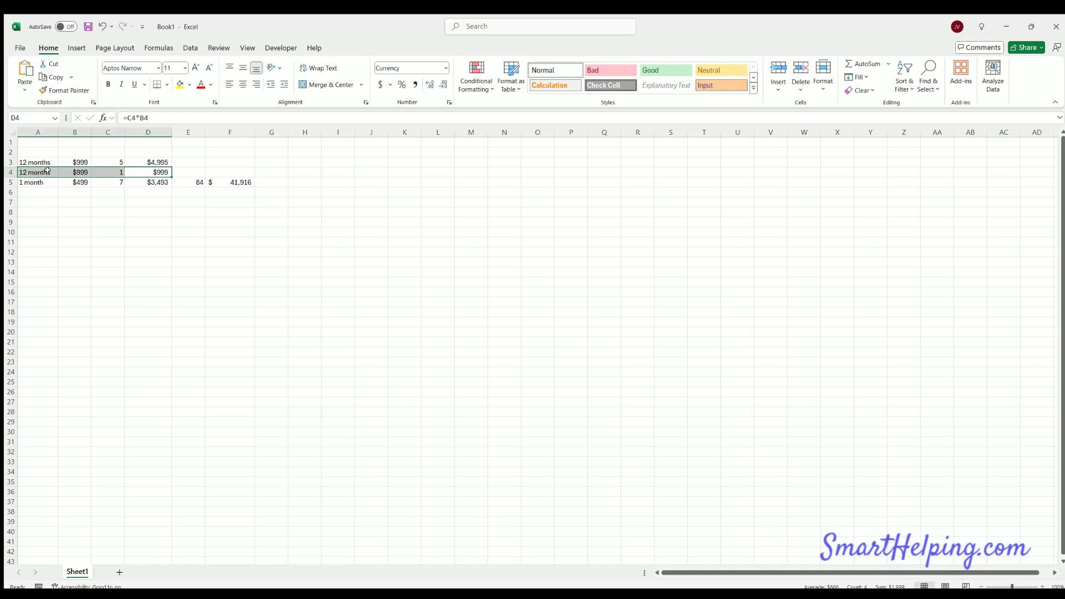
click(119, 168)
click(415, 269)
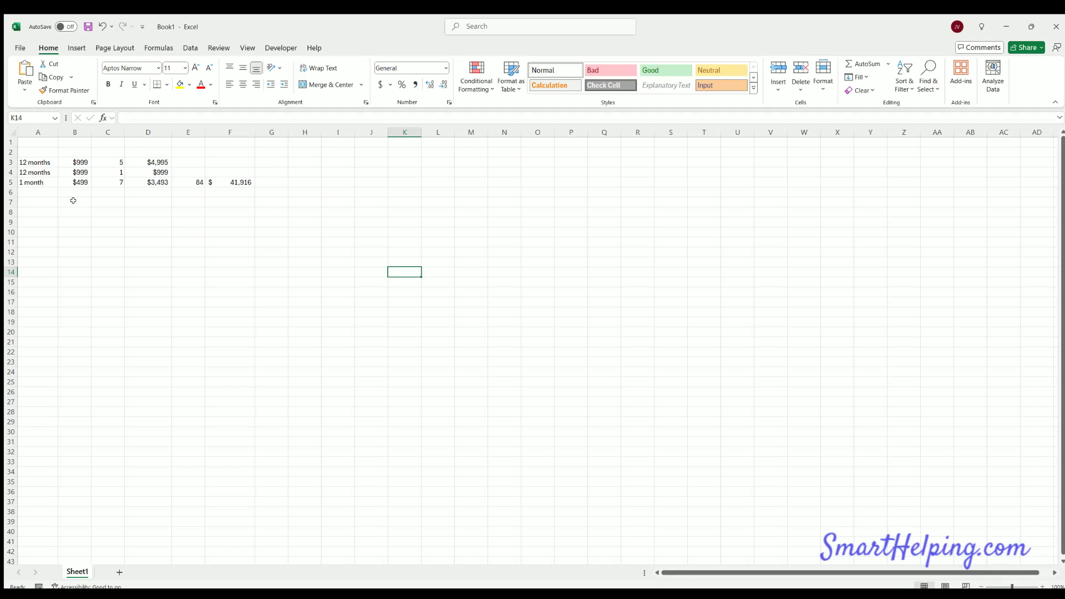
Review the $499 row's price, 7 monthly units and E5's =C5*12 formula
click(40, 169)
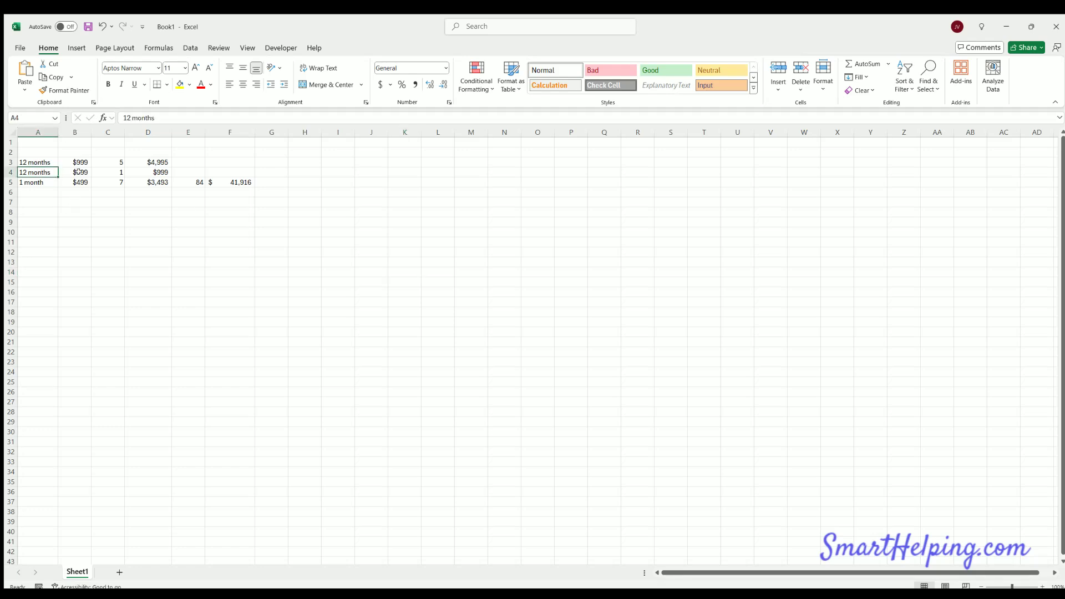
click(75, 181)
click(117, 178)
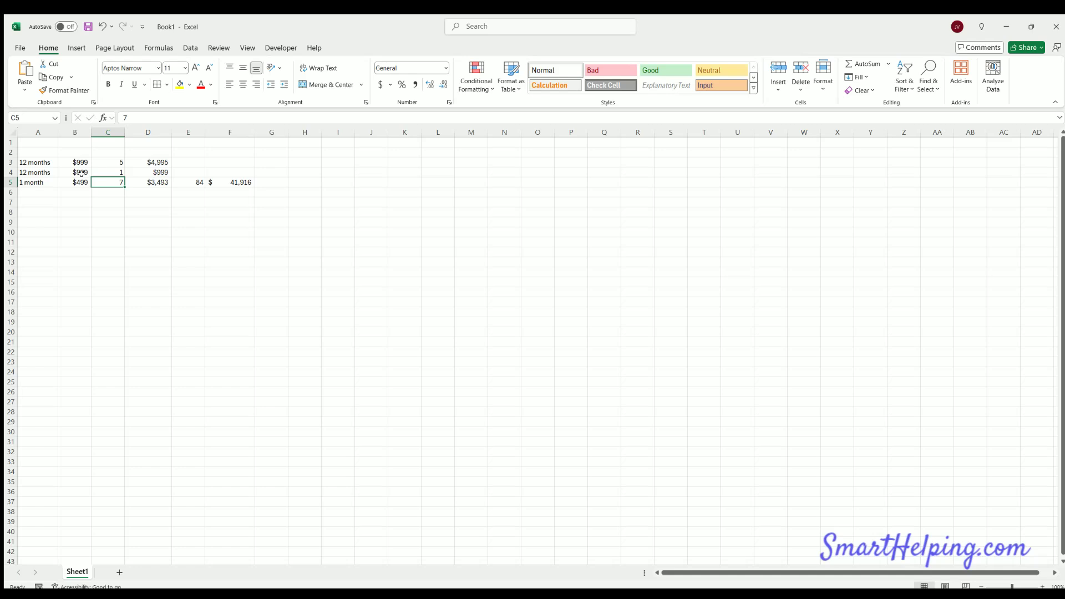
drag(108, 180, 39, 184)
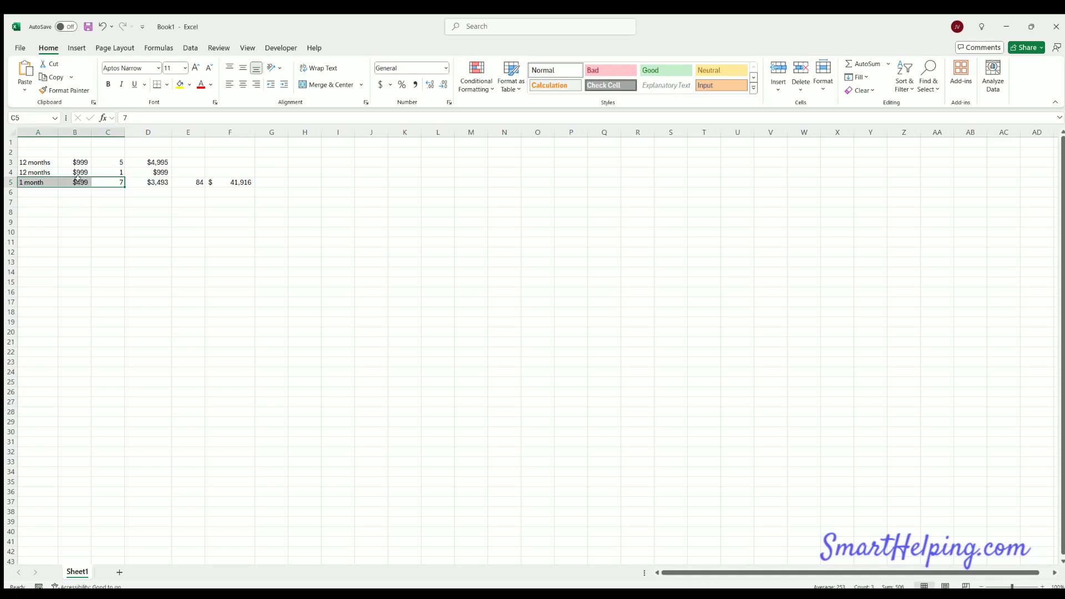
click(78, 181)
click(111, 181)
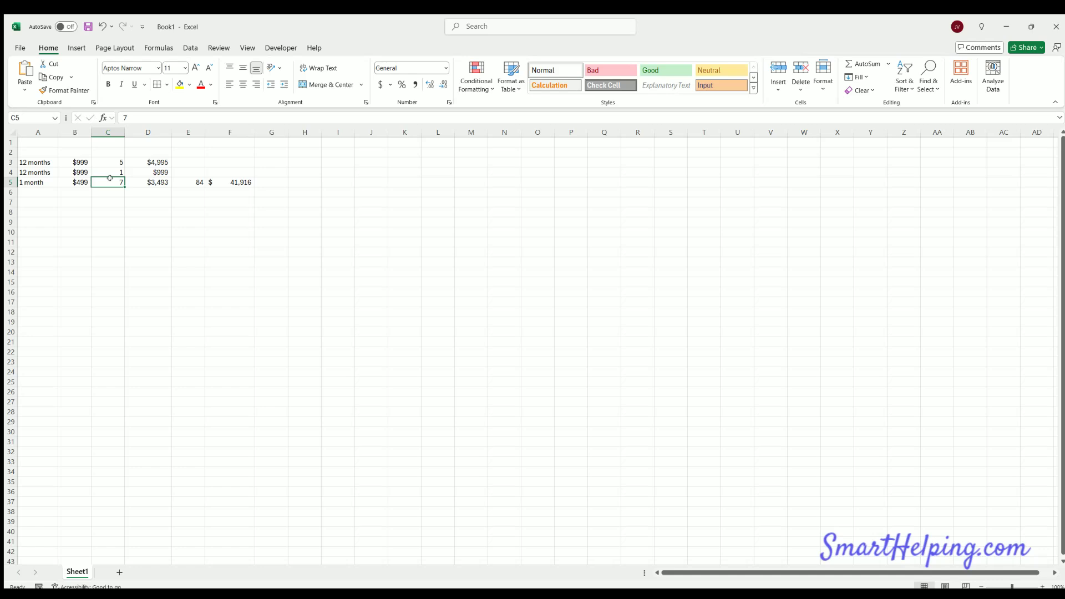
click(188, 181)
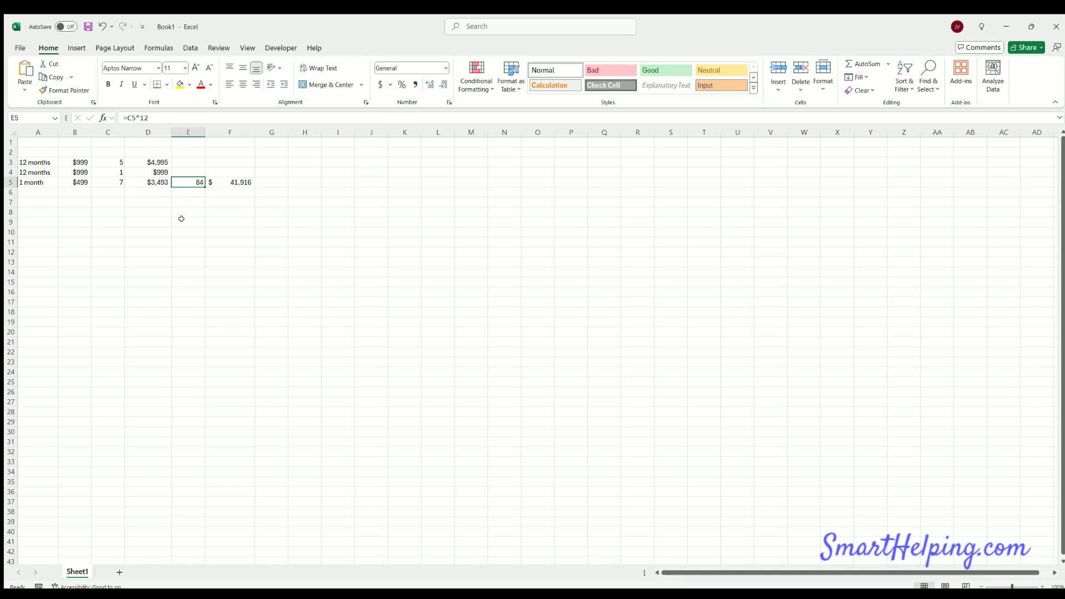
Link E3 to the units in C3 and compare column E against the column B prices
mouse_move(186, 168)
mouse_down()
mouse_move(111, 170)
mouse_move(185, 166)
mouse_up()
click(187, 163)
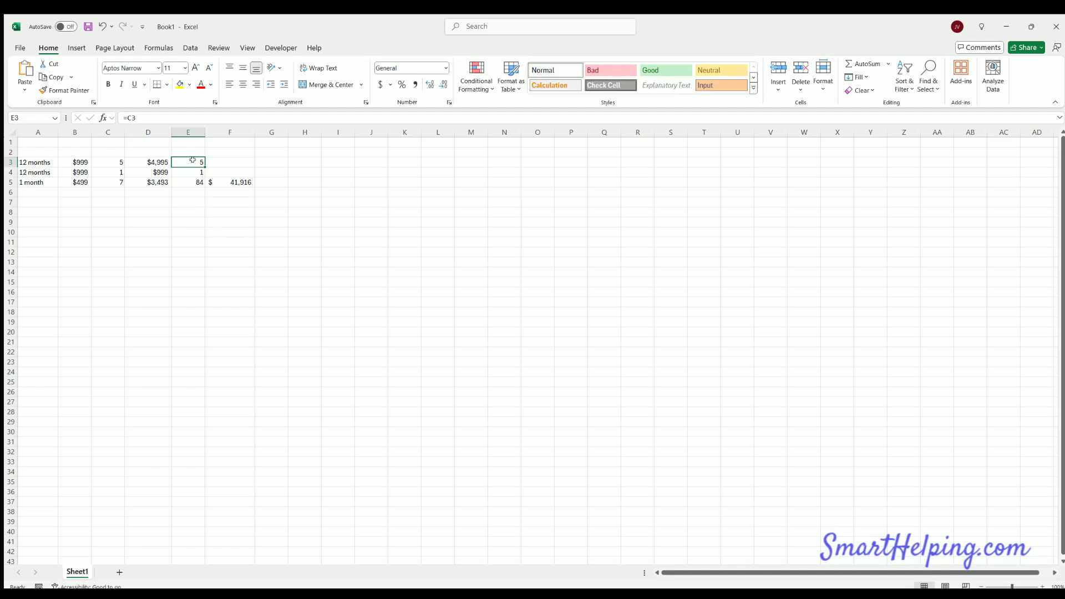
shift+click(191, 179)
drag(191, 161, 190, 180)
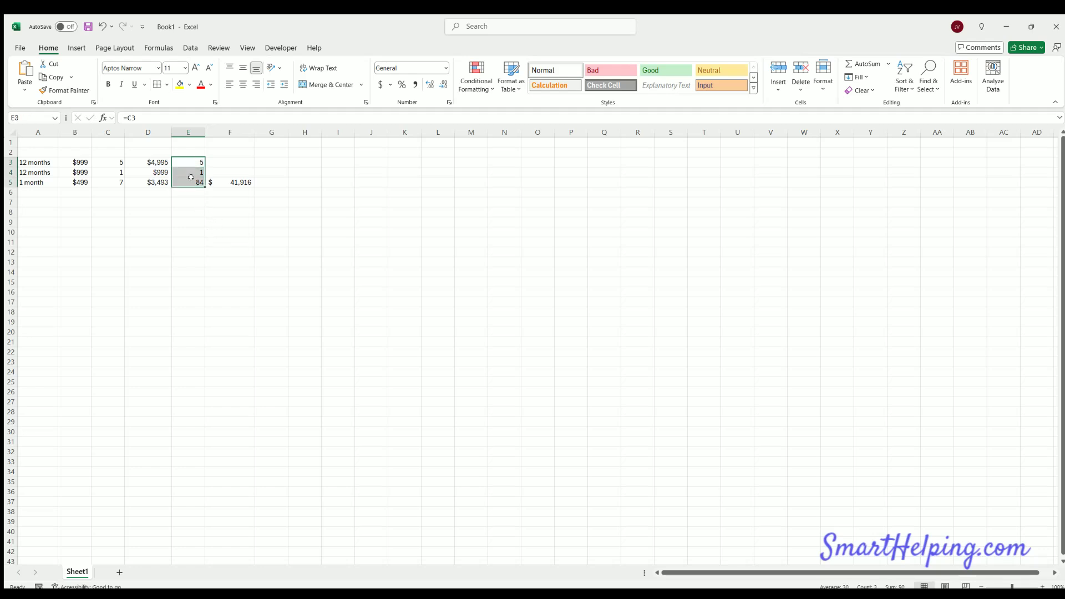
drag(80, 161, 80, 181)
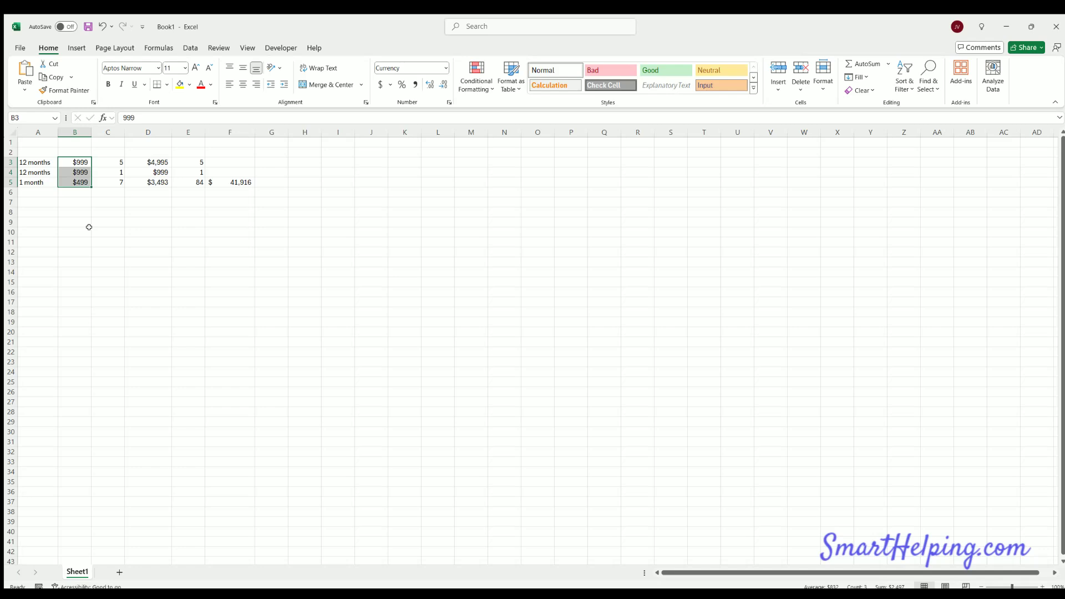
click(89, 230)
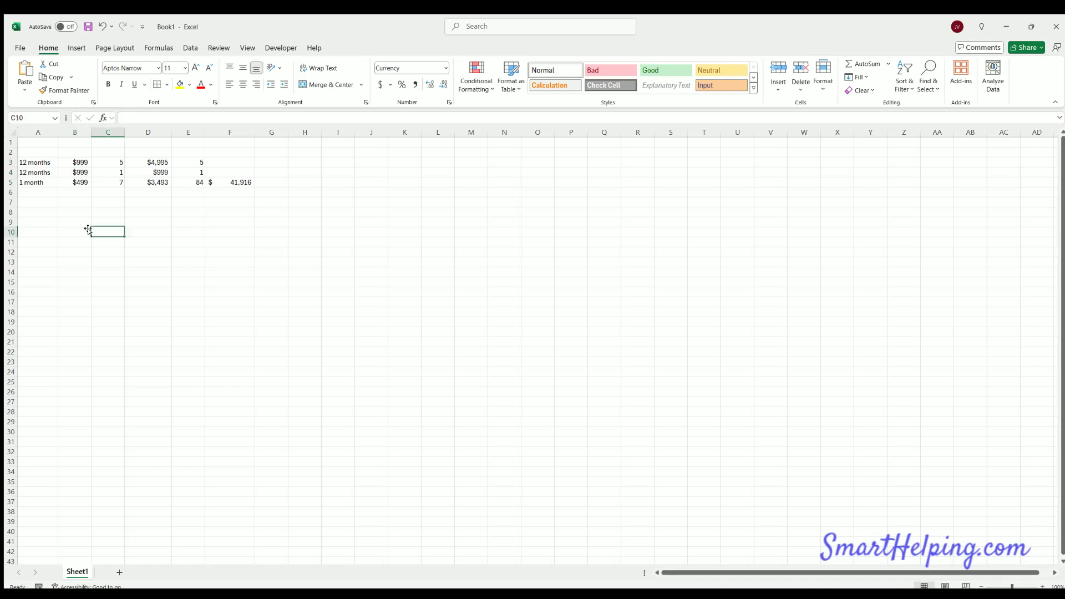
Review the units in E4–E5, the 7 units in C5 and F5's annual revenue formula
drag(186, 170, 187, 181)
click(188, 182)
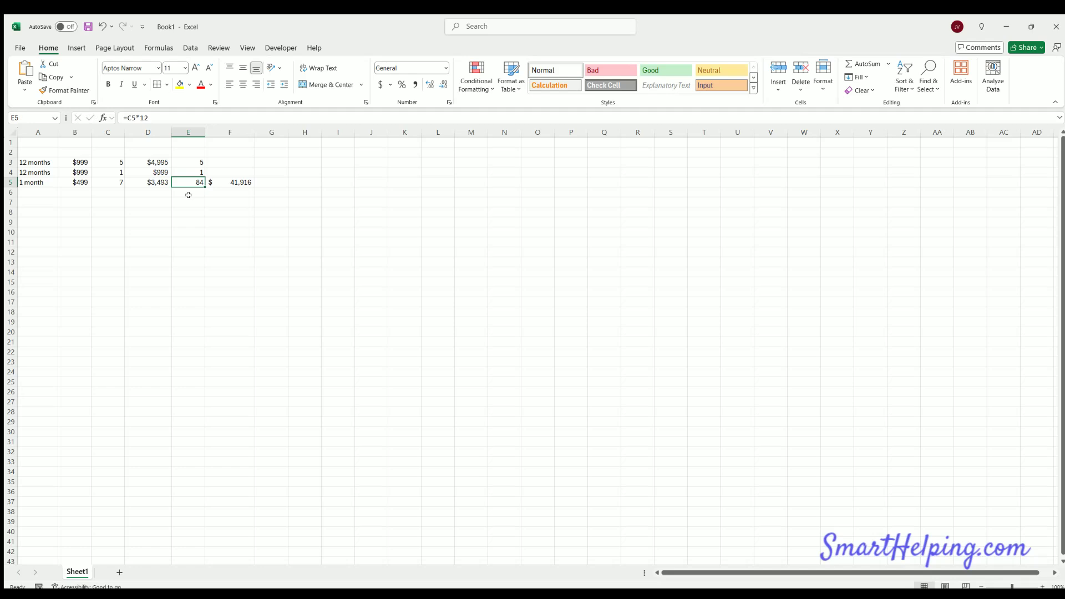
click(112, 181)
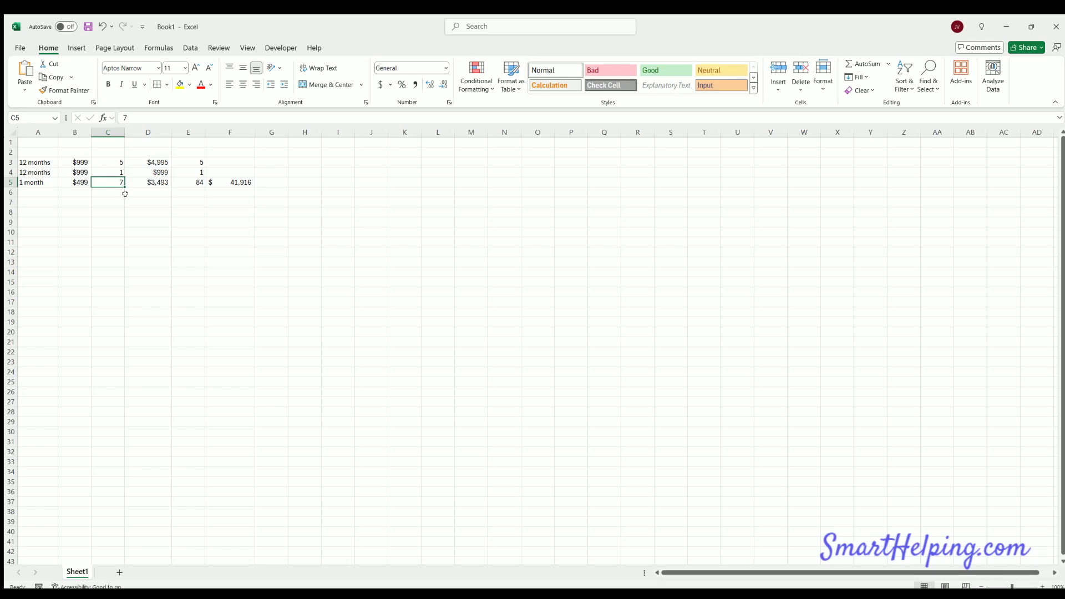
click(238, 181)
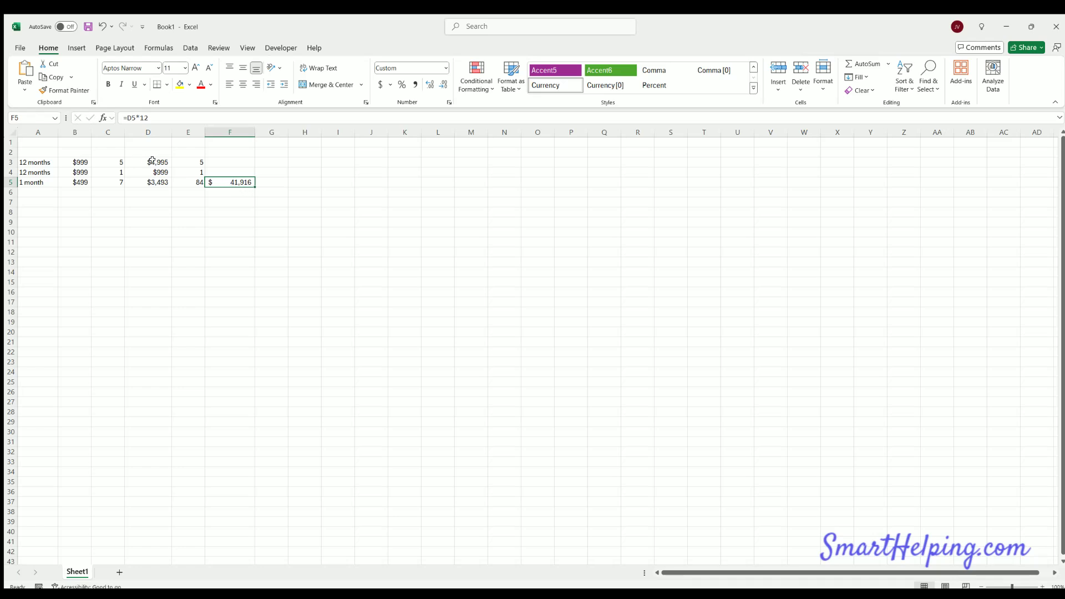
Enter =D4 in F4 and fill it up into F3 as =D3
click(240, 171)
text(=)
click(153, 169)
key(ctrl+Return)
drag(233, 172, 234, 159)
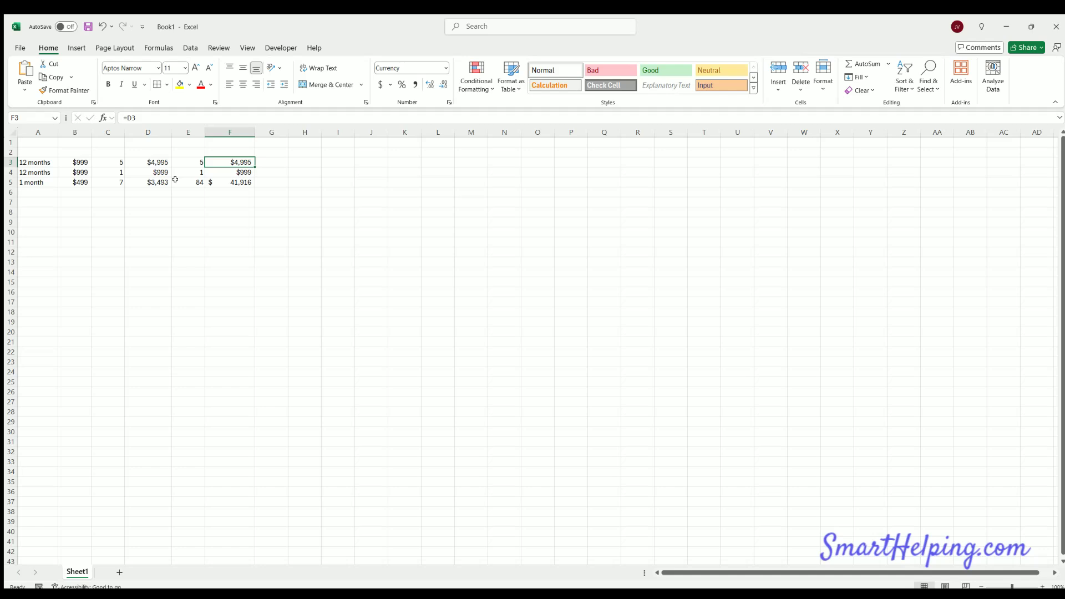
Review D5's monthly revenue, the column B prices and F5's $41,916 annual revenue
click(154, 179)
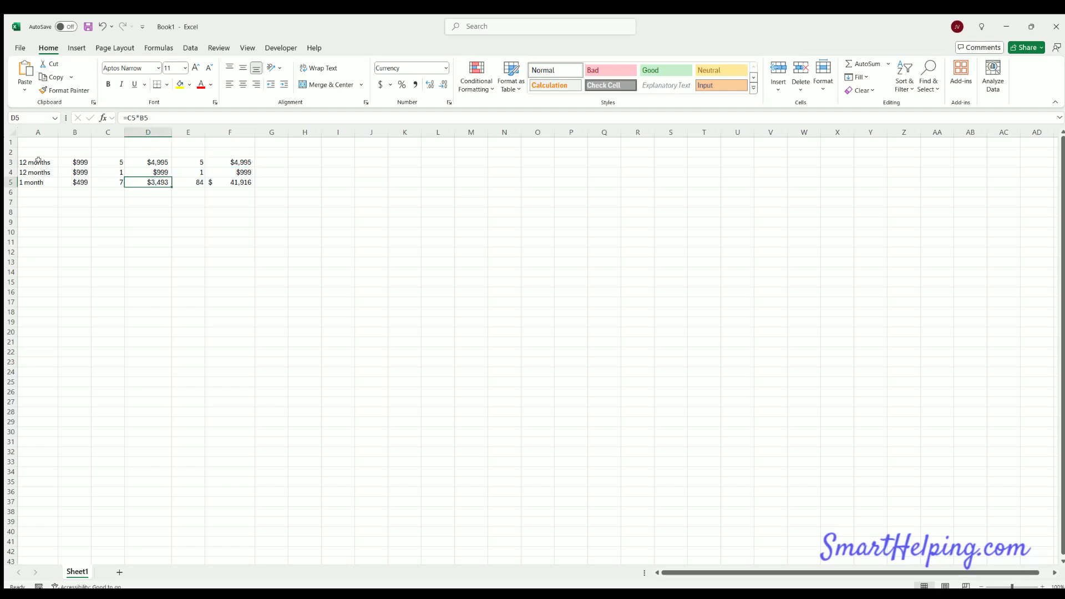
drag(33, 161, 84, 184)
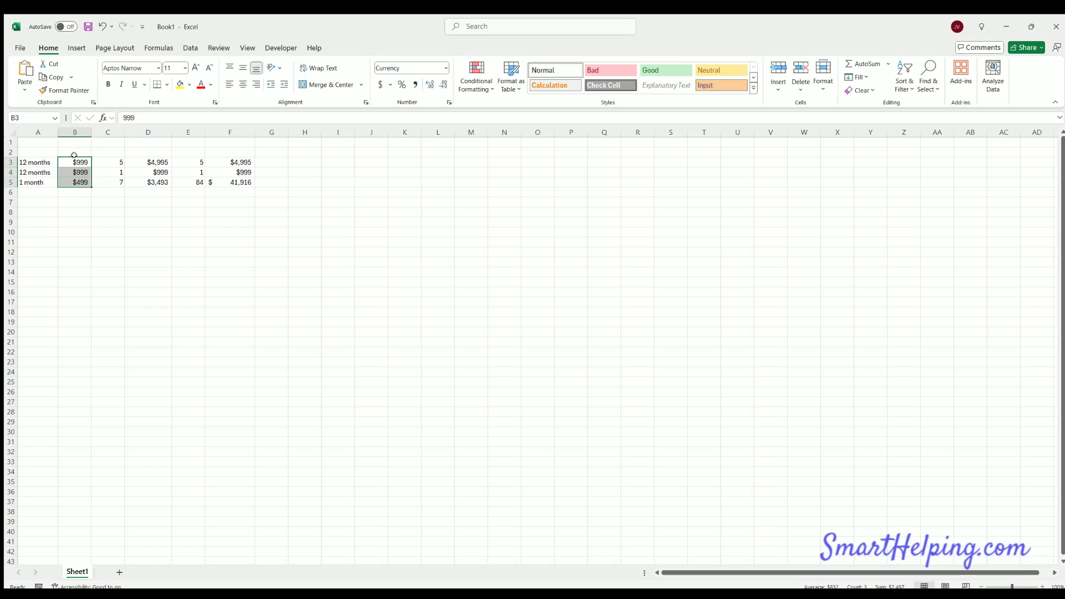
click(230, 181)
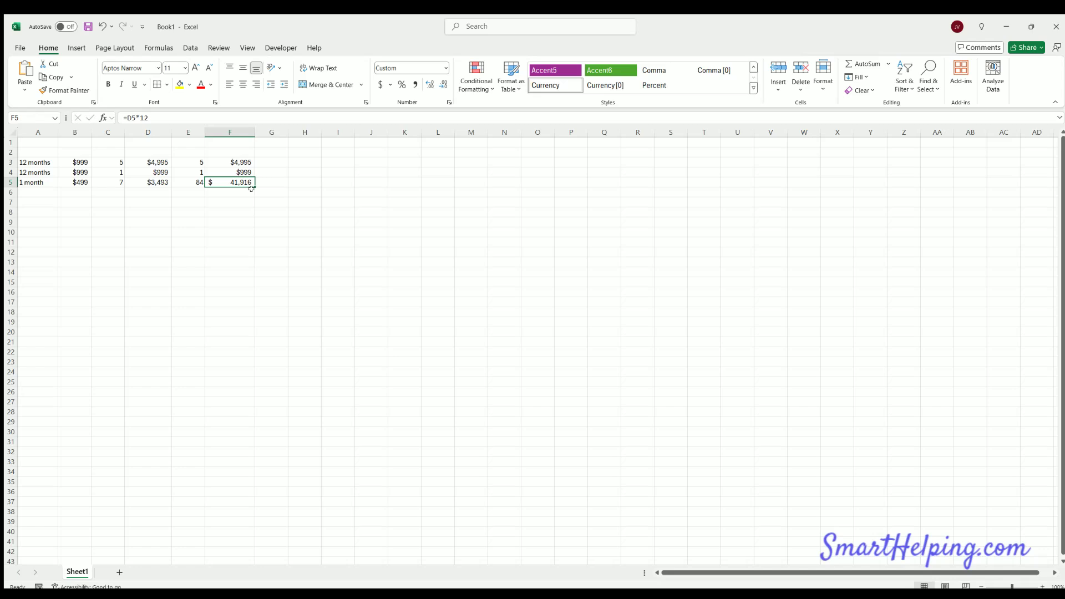
click(78, 180)
drag(91, 132, 103, 132)
click(95, 175)
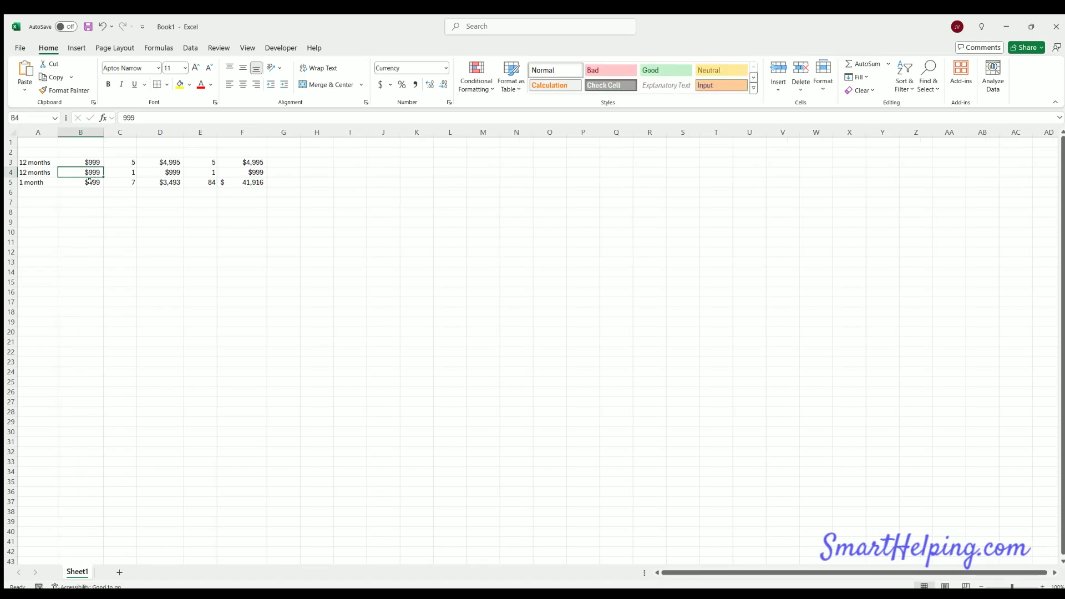
click(88, 181)
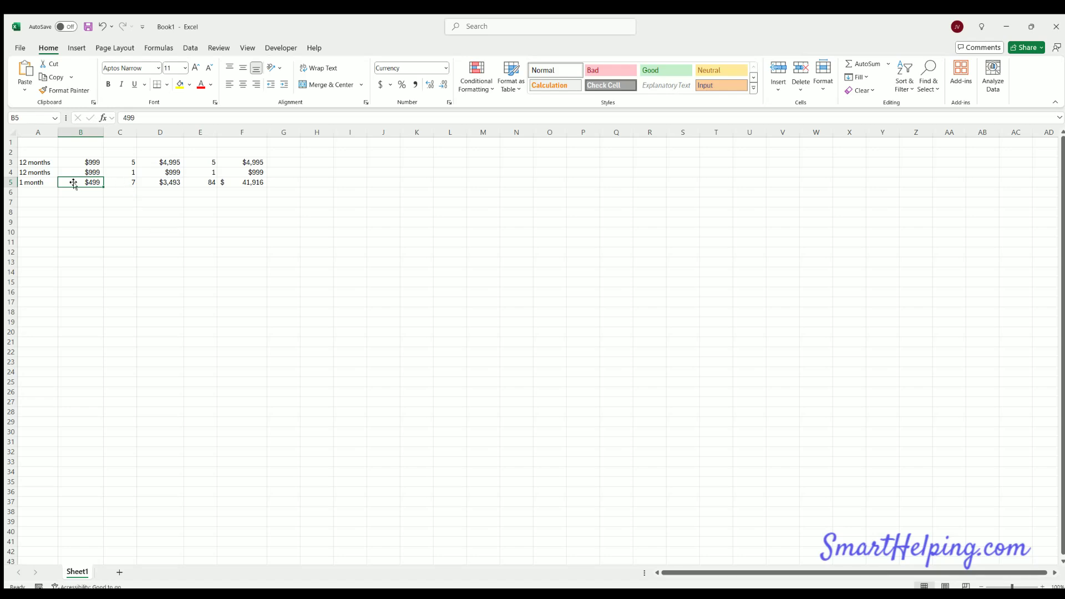
drag(39, 179, 240, 180)
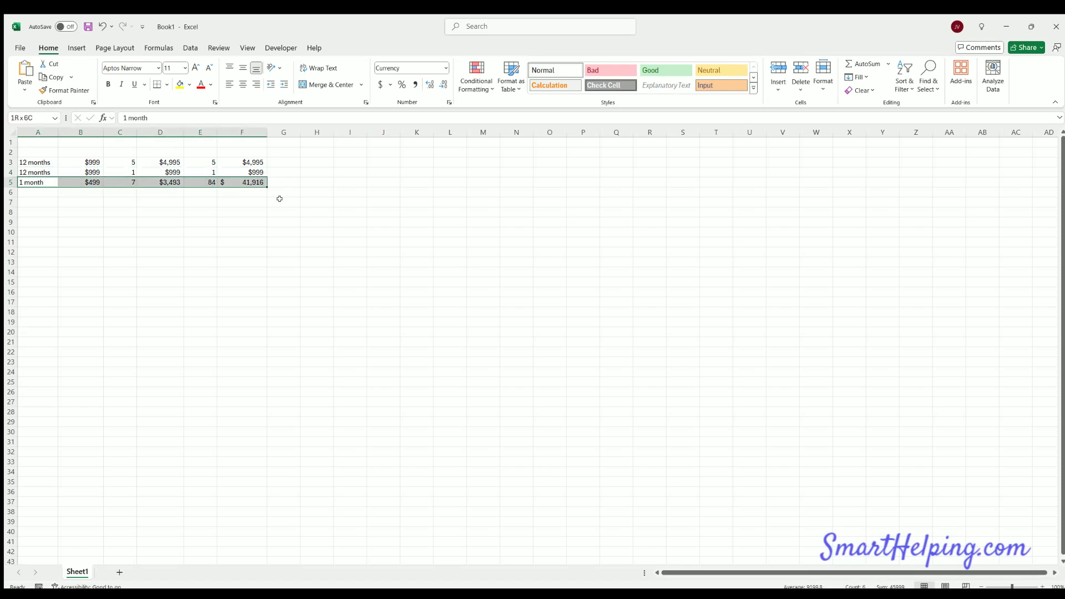
click(349, 231)
click(359, 281)
click(379, 302)
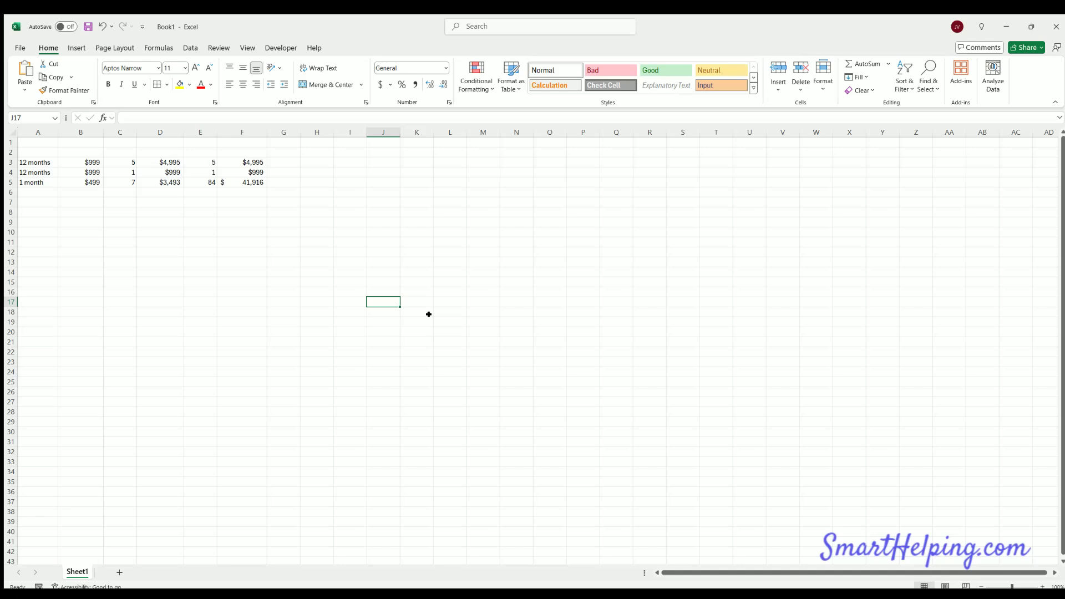
click(426, 313)
click(532, 299)
click(445, 316)
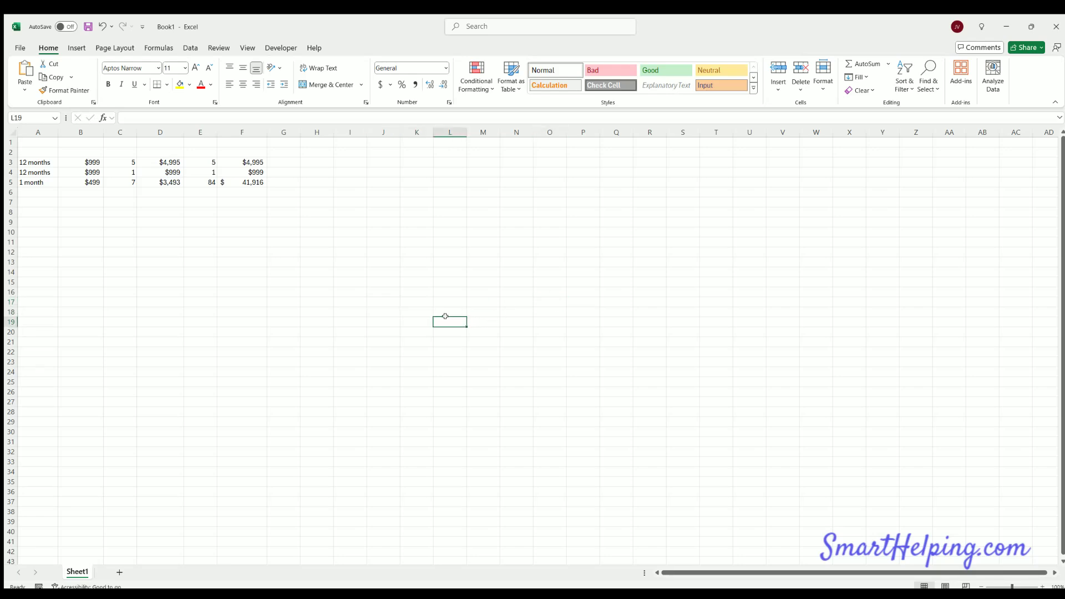
click(345, 251)
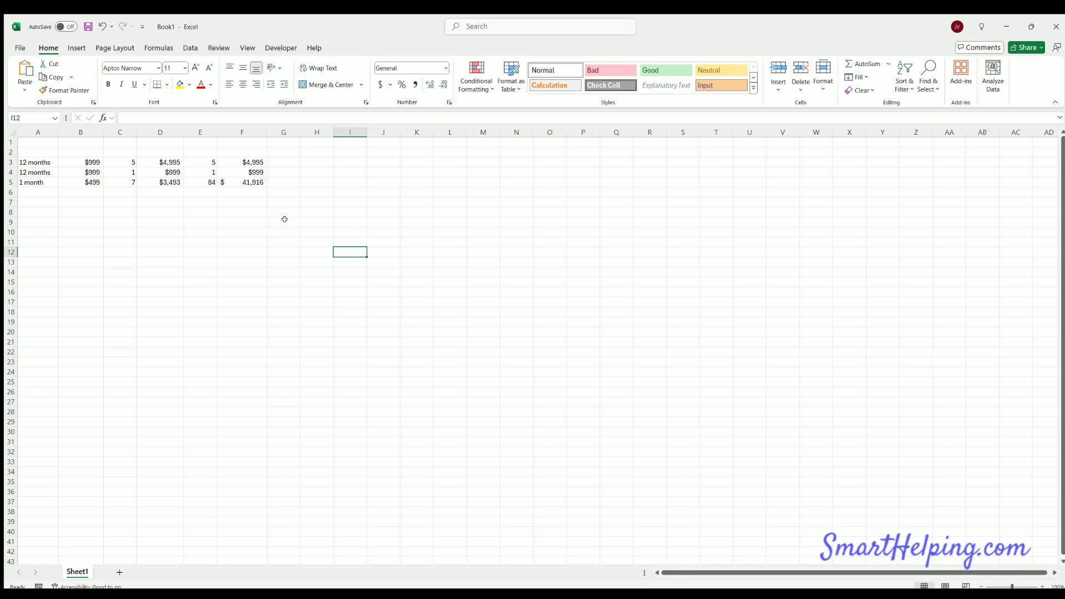
drag(284, 219, 461, 319)
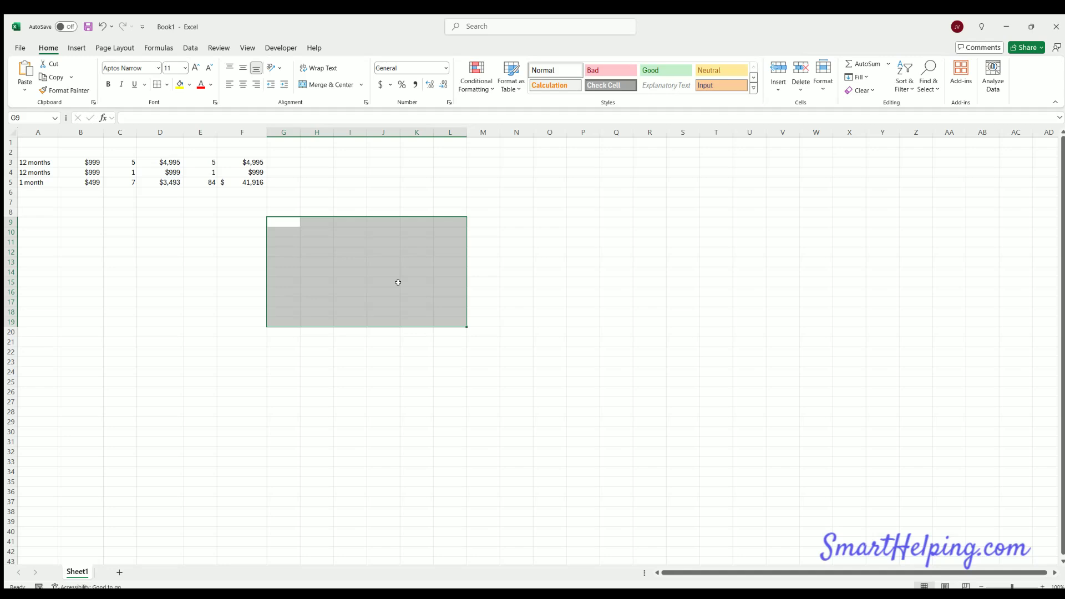
click(280, 217)
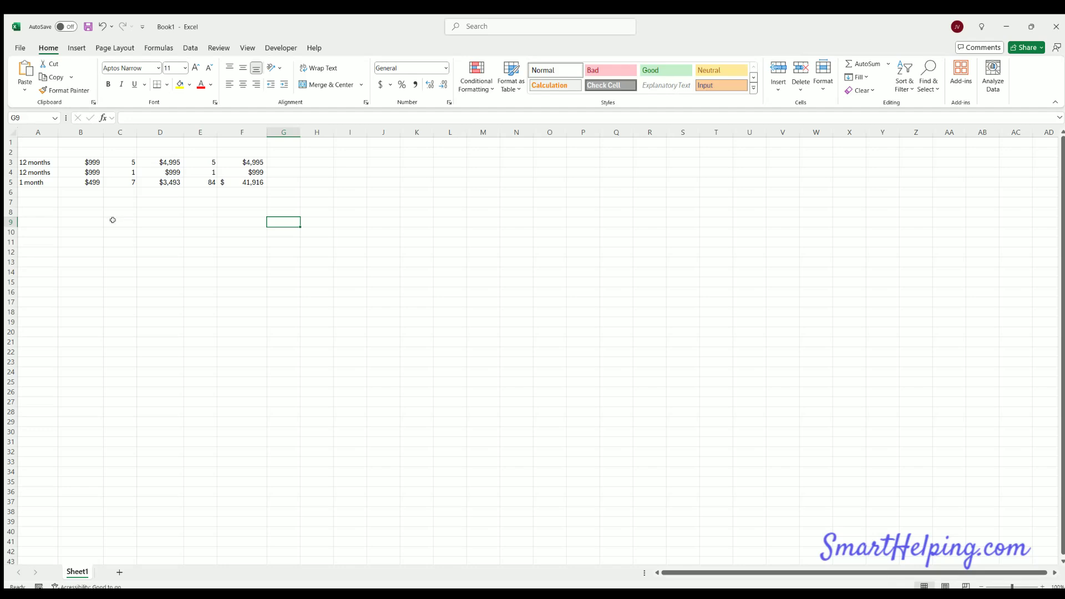
click(238, 180)
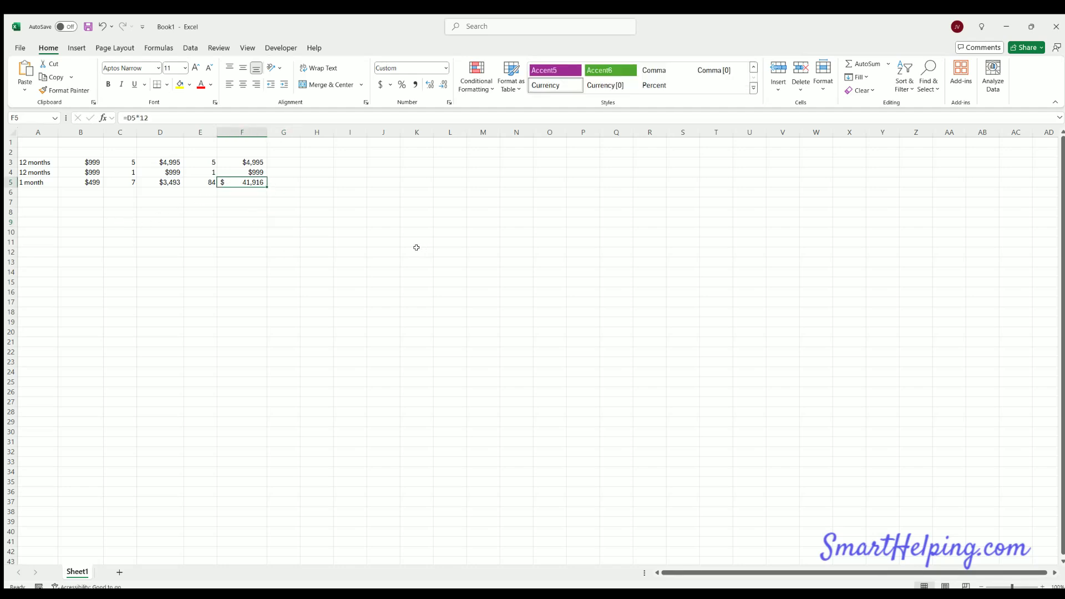
click(86, 180)
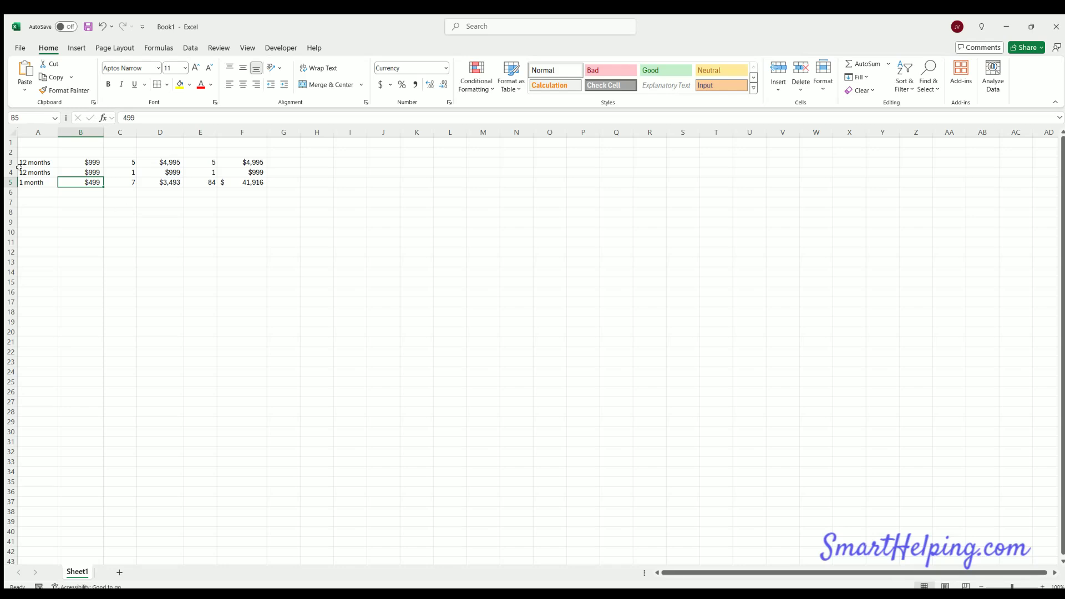
drag(22, 172, 255, 183)
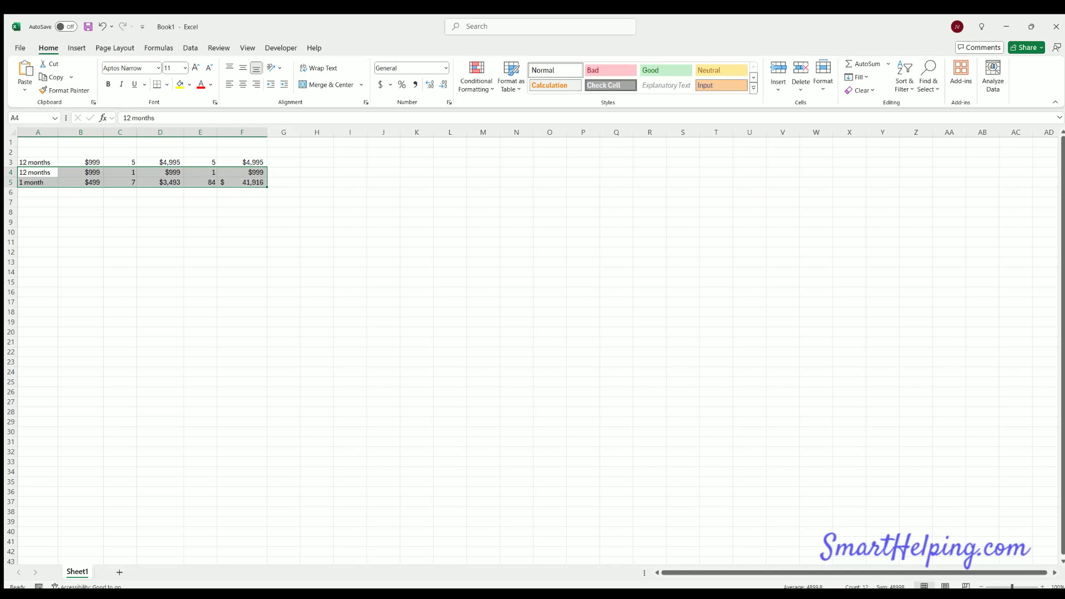
click(86, 172)
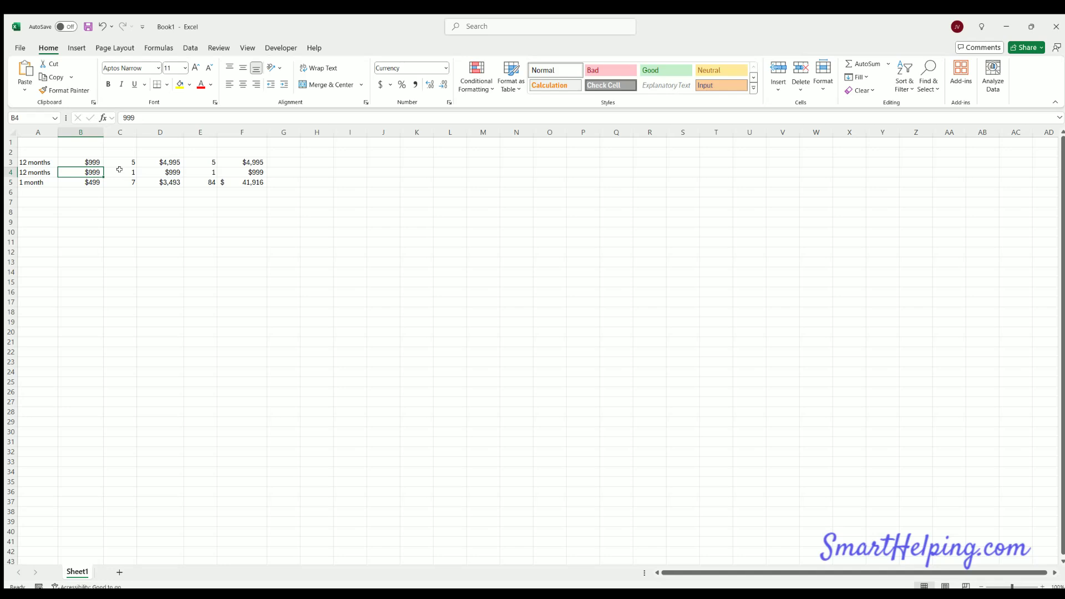
click(119, 170)
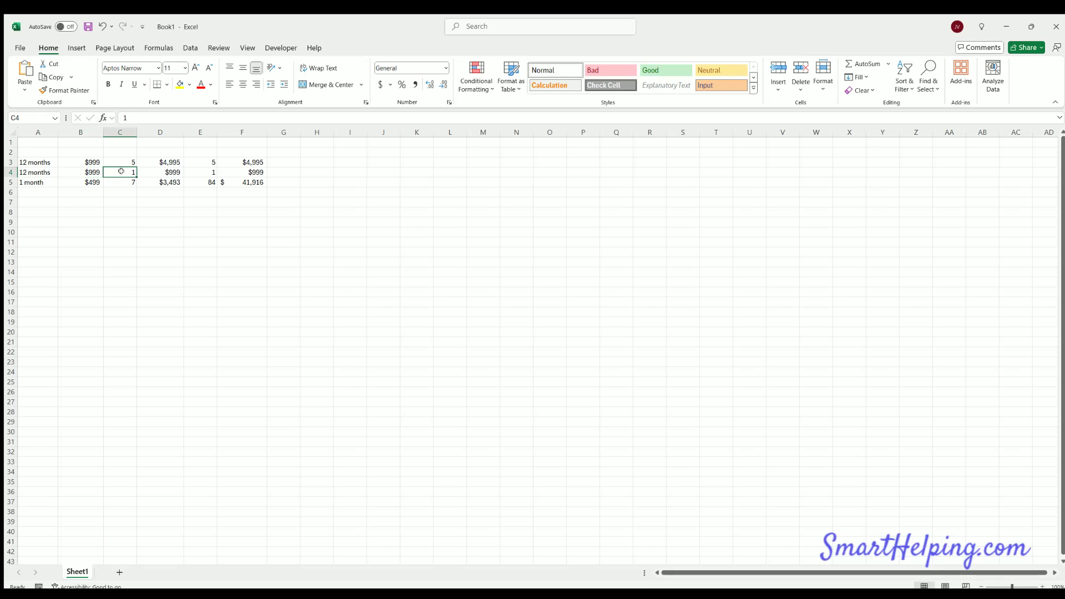
drag(118, 171, 42, 173)
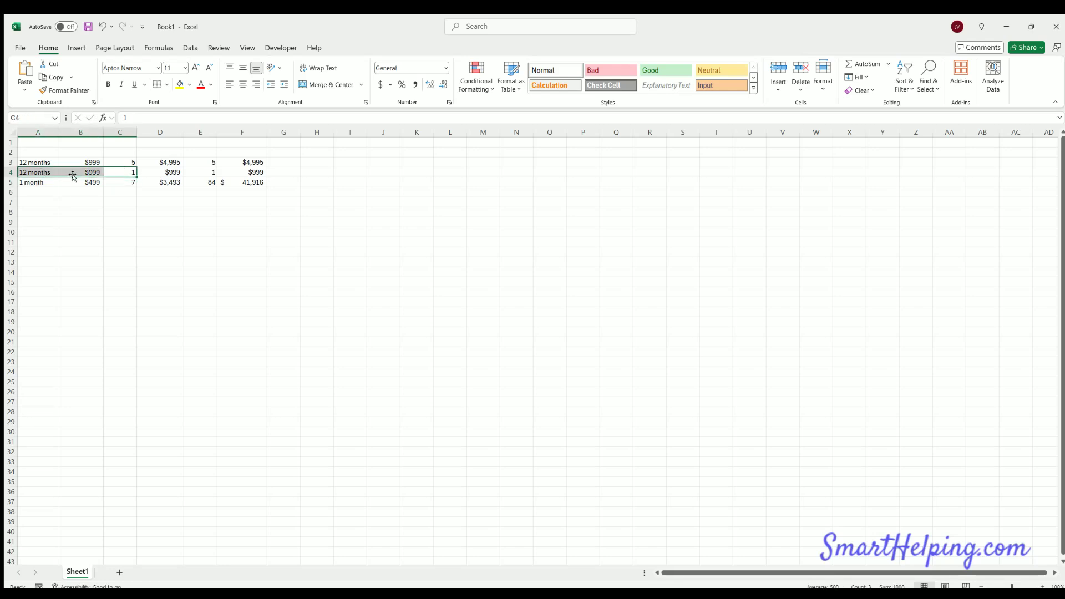
click(88, 170)
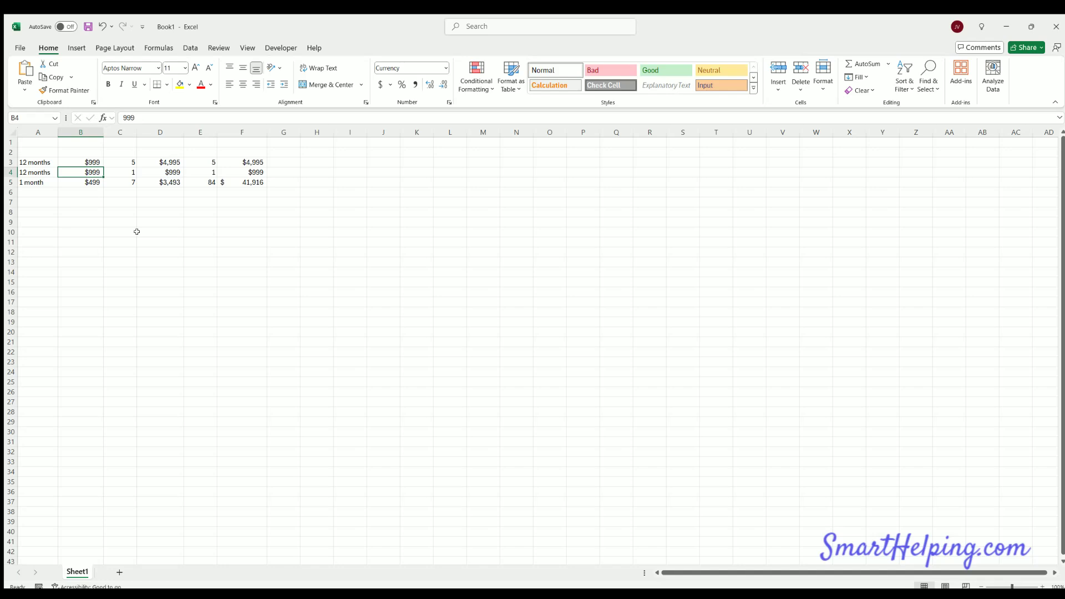
click(169, 269)
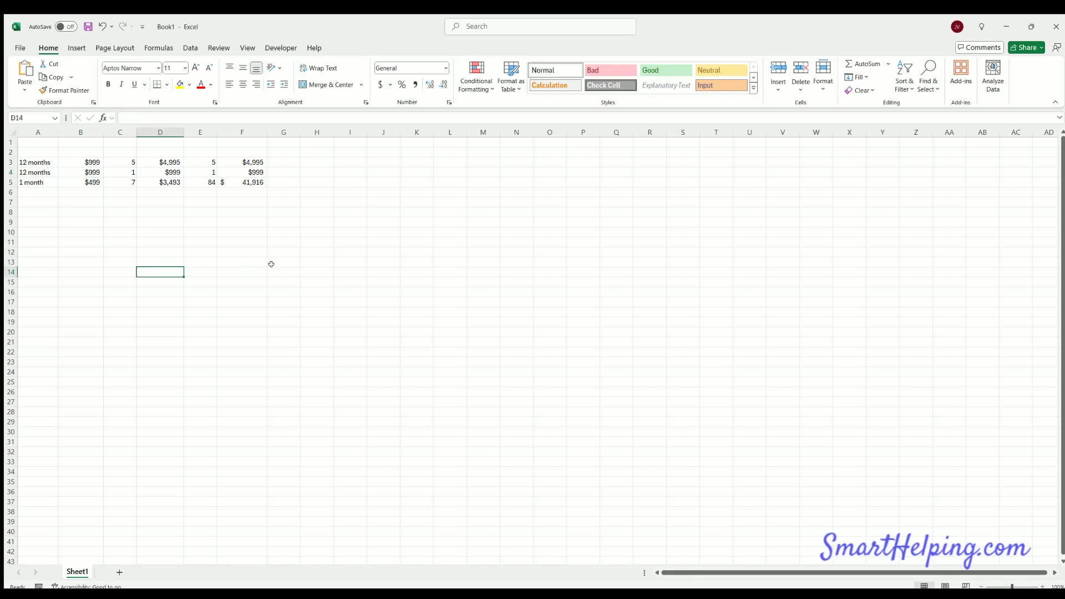
drag(271, 271, 431, 335)
drag(280, 281, 457, 350)
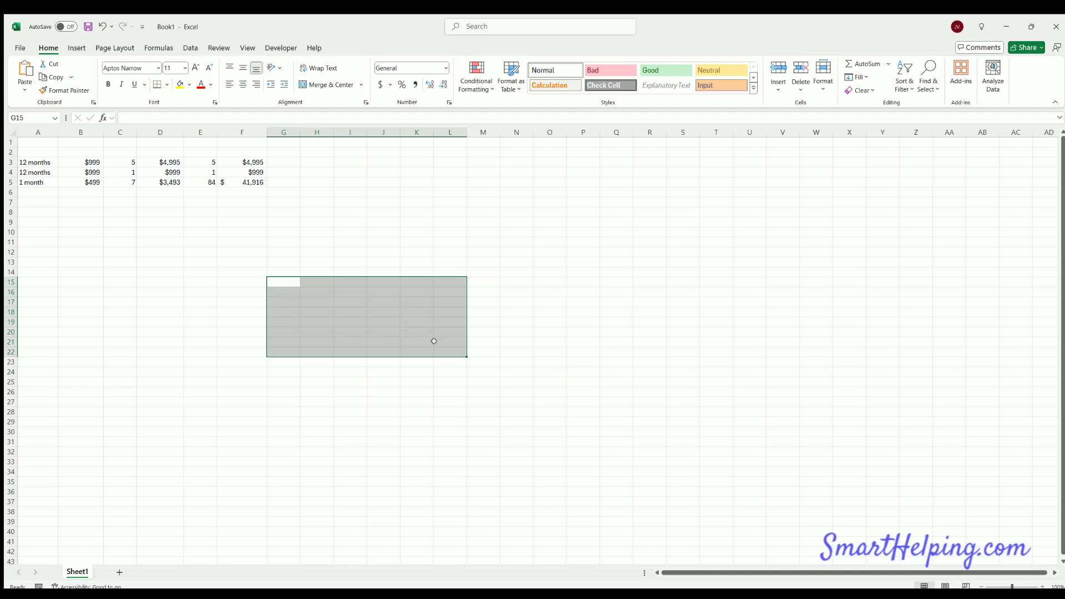
click(344, 289)
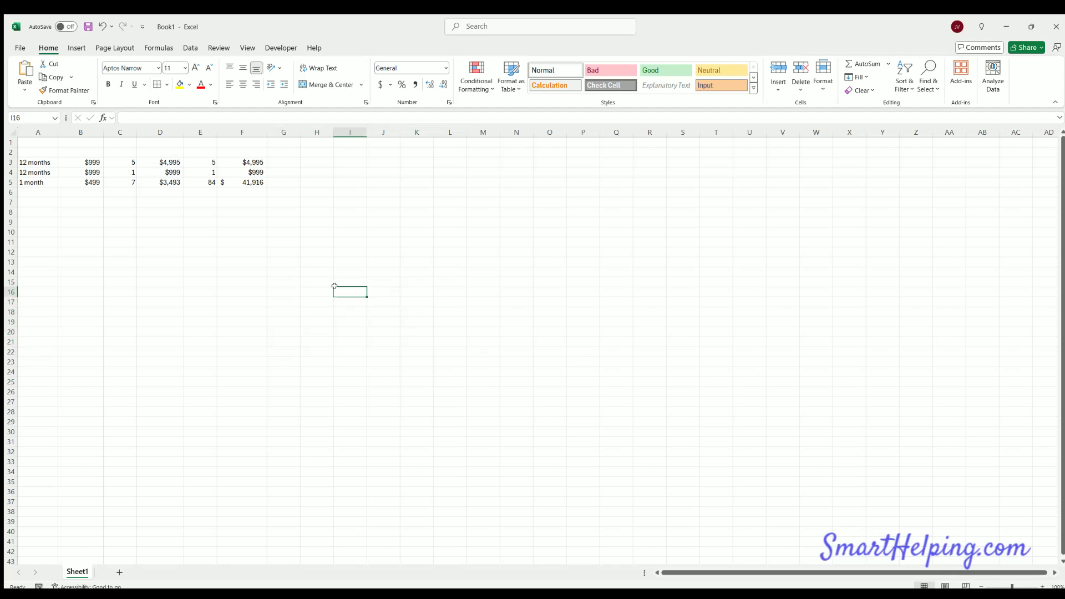
drag(84, 181, 248, 182)
click(248, 182)
click(250, 163)
click(251, 174)
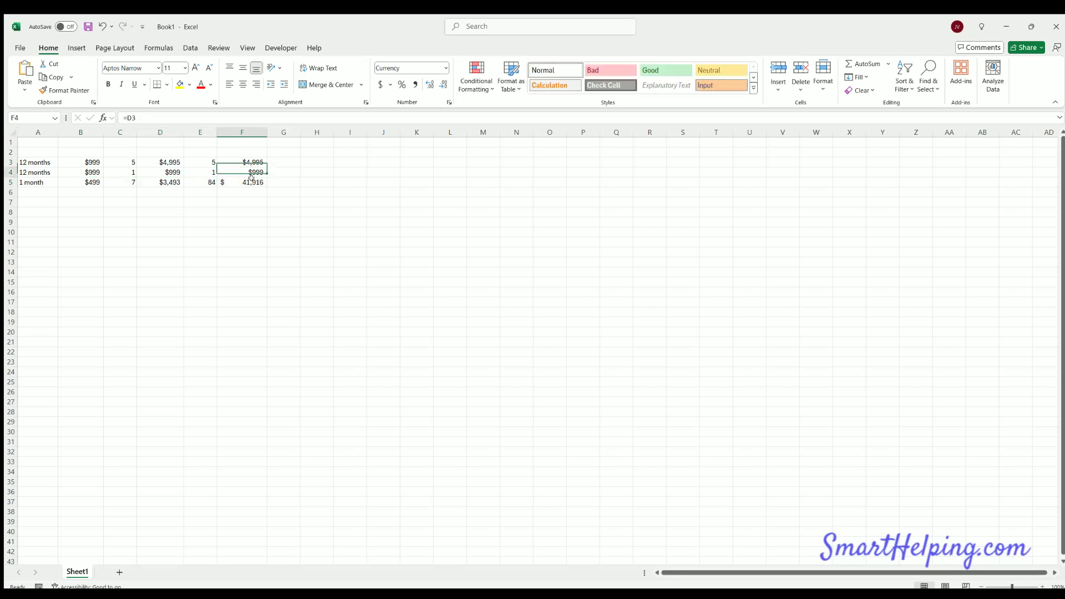
click(250, 182)
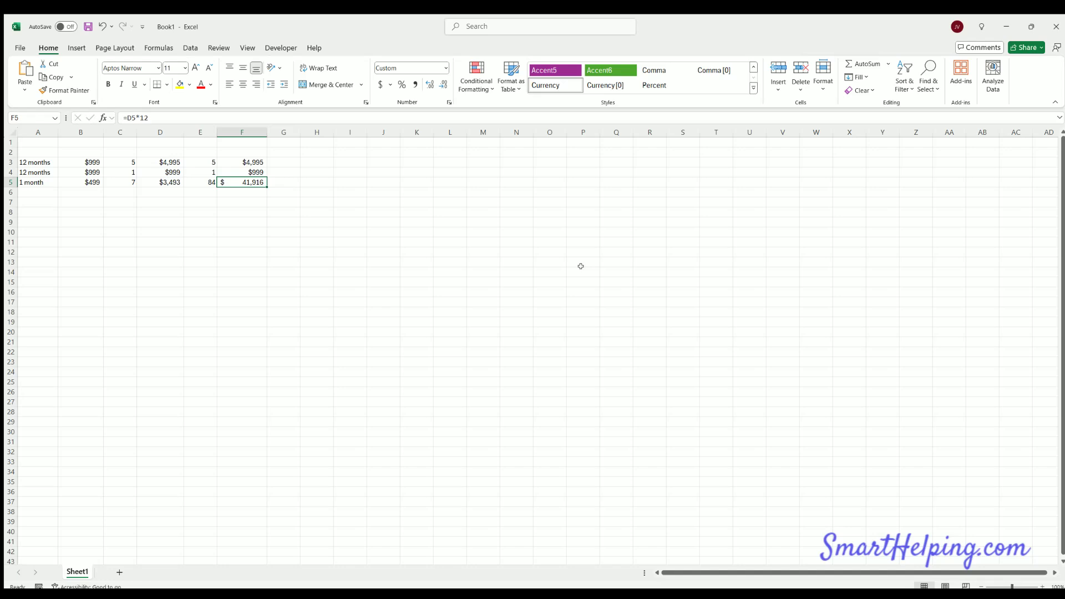
drag(29, 162, 239, 183)
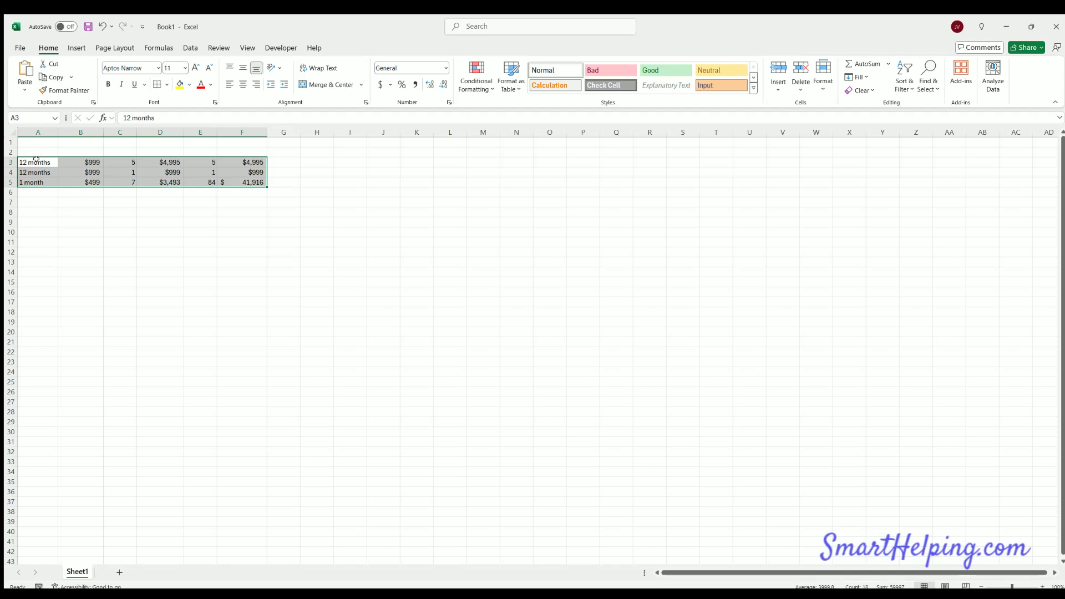
drag(35, 160, 238, 184)
drag(246, 180, 22, 180)
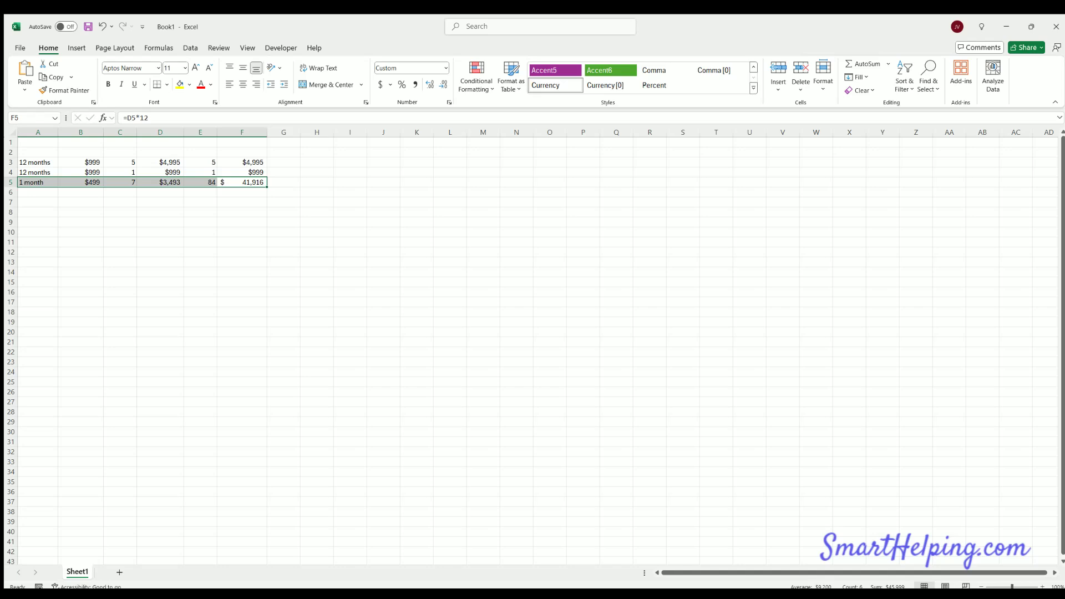
In Opera, open the 'Retail Construction (real estate model)' page and scroll down it
key(alt+Tab)
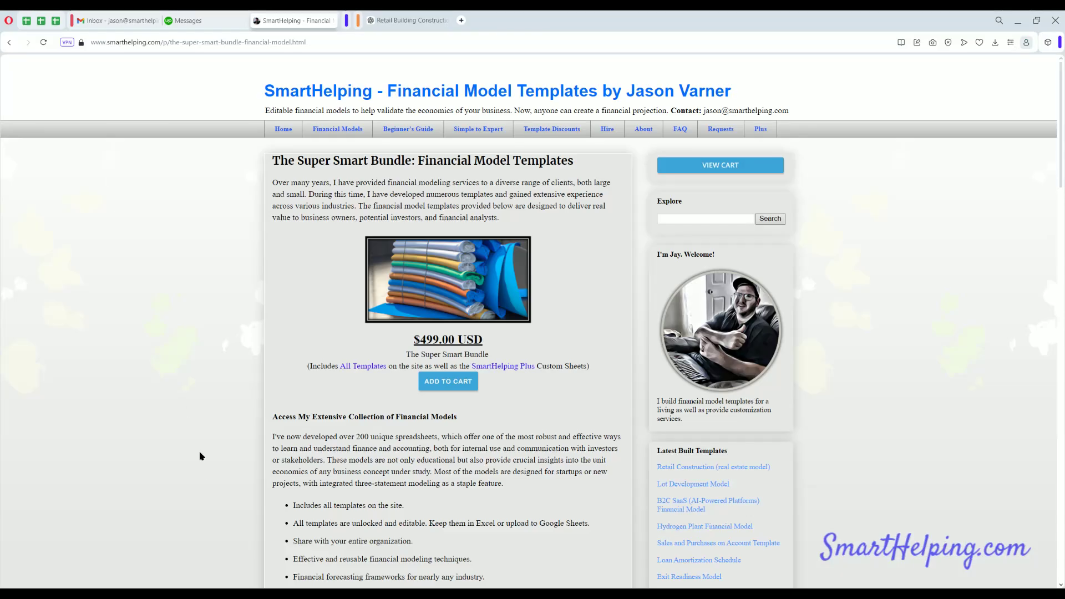
click(695, 467)
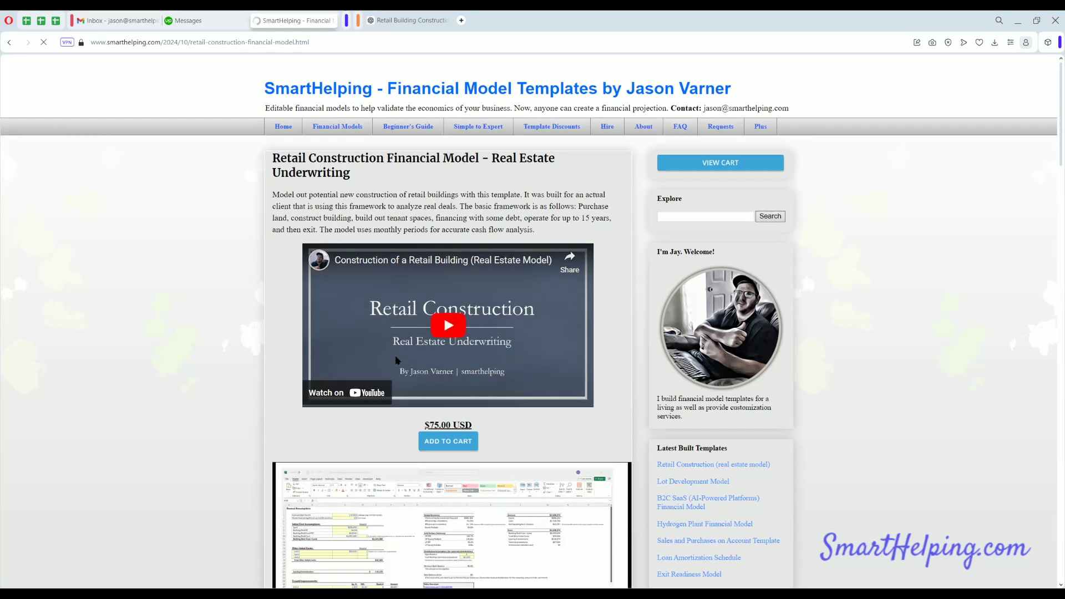
scroll(397, 363, down, 3)
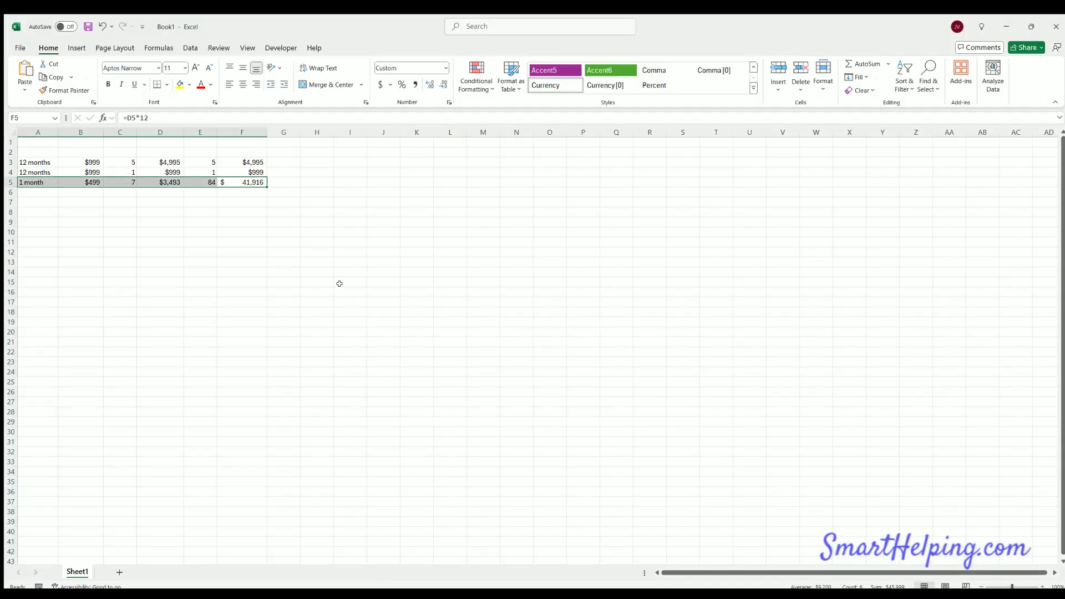
drag(348, 290, 346, 280)
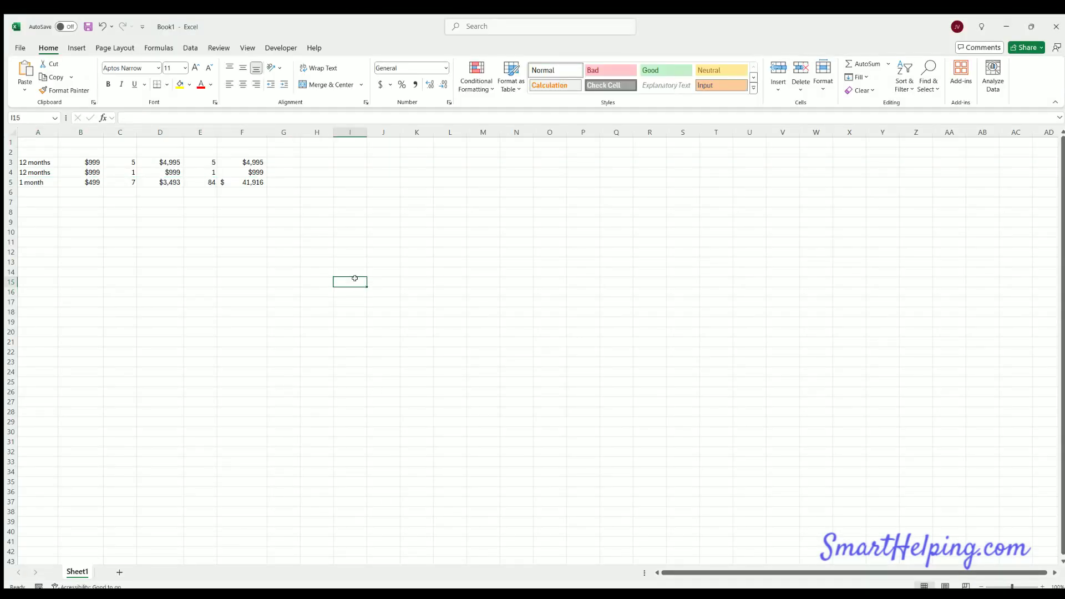
drag(37, 192, 483, 361)
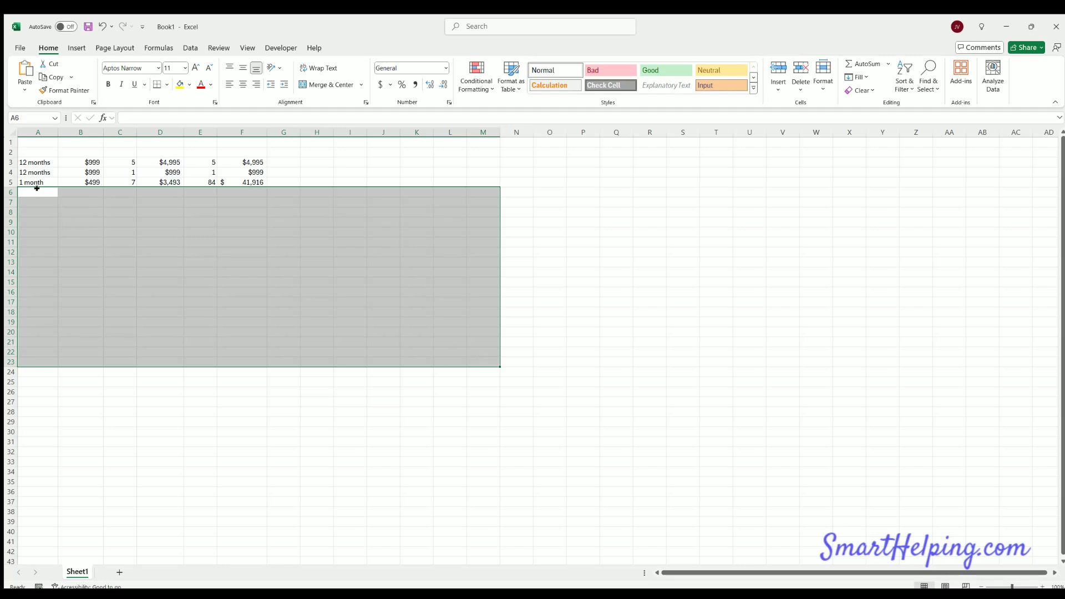
drag(37, 191, 492, 375)
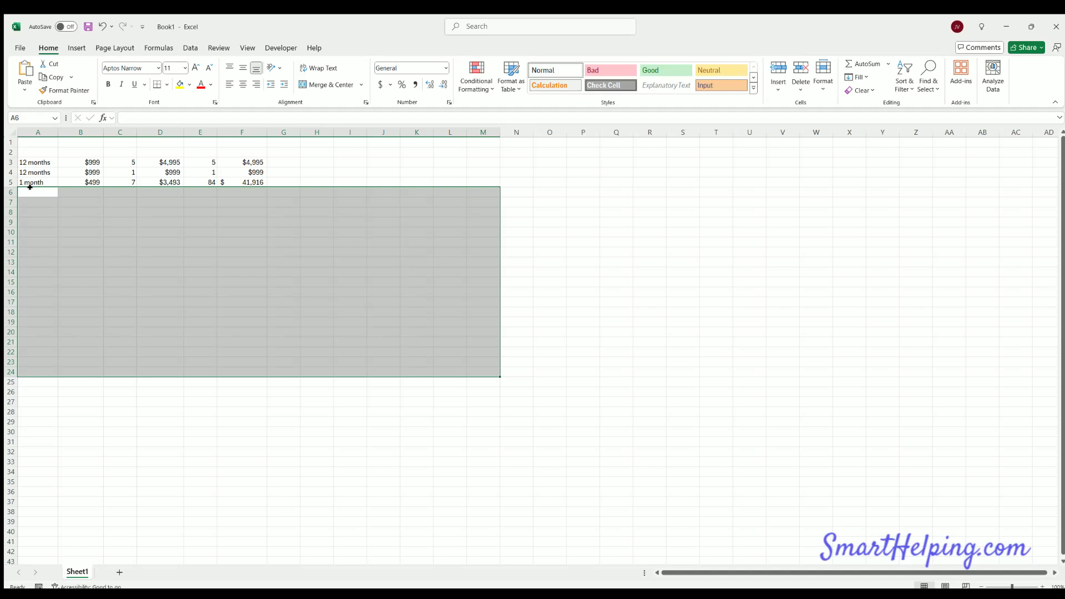
drag(30, 187, 448, 348)
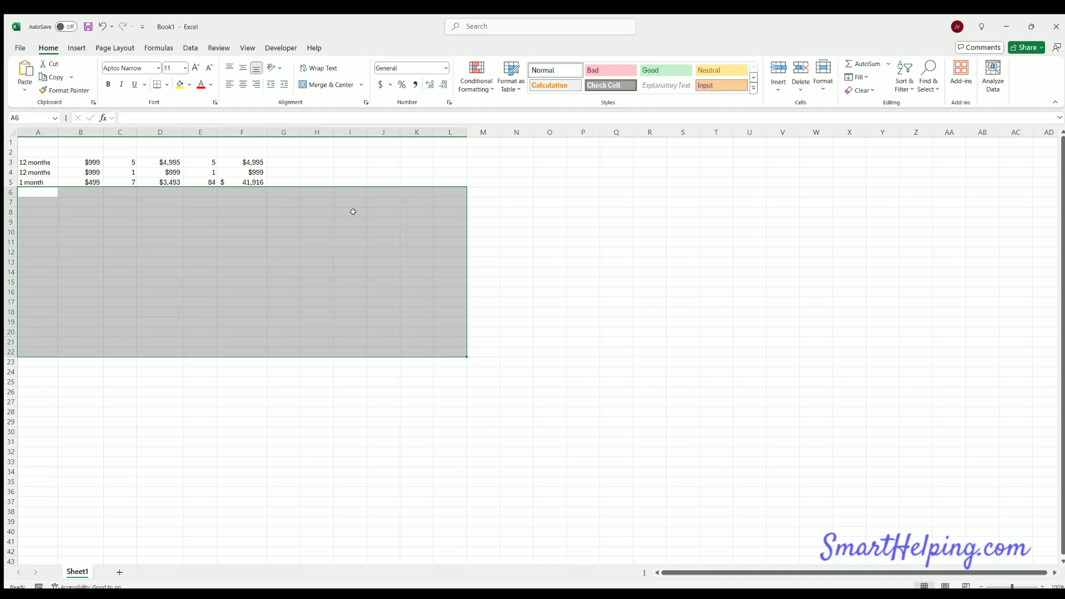
click(192, 319)
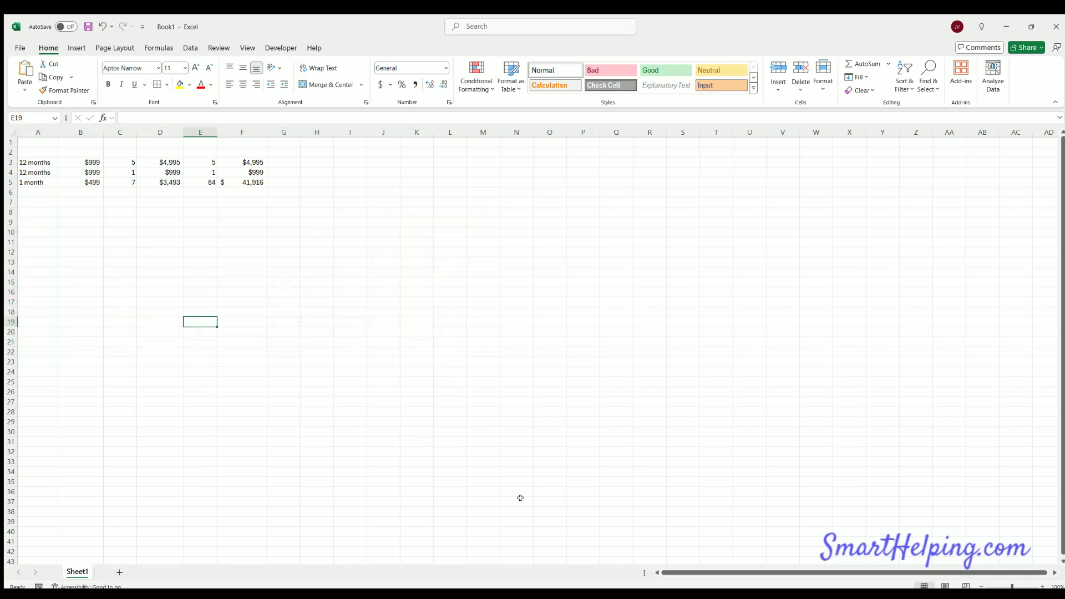